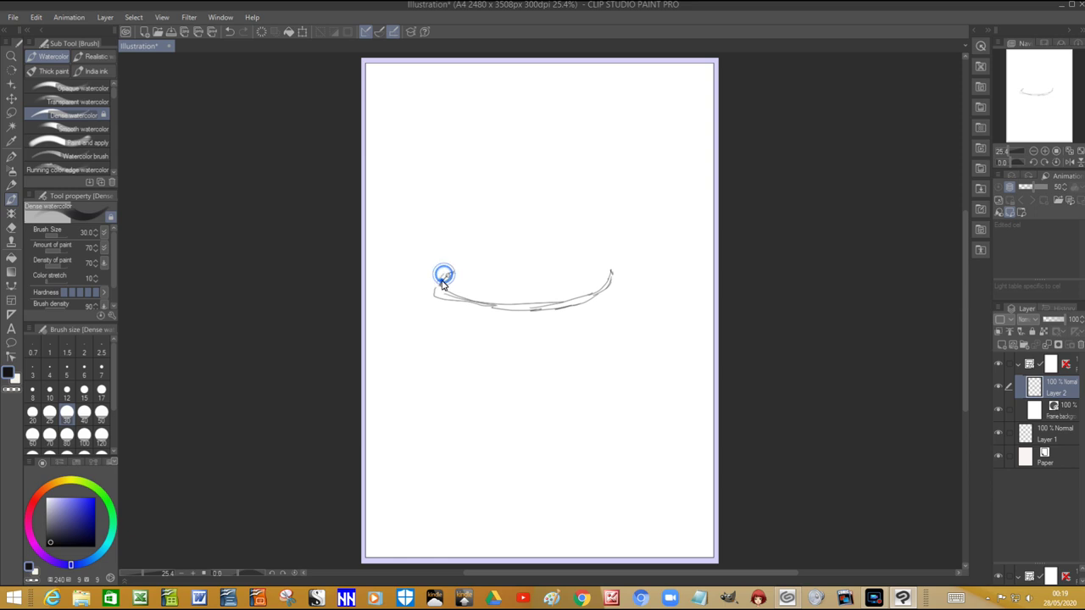
Sketch the tapered sides and curved base of a bucket below the existing rim line.
{"action": "mouse_move", "coordinate": [446, 354]}
{"action": "left_mouse_down"}
{"action": "mouse_move", "coordinate": [435, 296]}
{"action": "mouse_move", "coordinate": [450, 371]}
{"action": "left_mouse_up"}
{"action": "left_click_drag", "start_coordinate": [435, 303], "coordinate": [463, 396]}
{"action": "mouse_move", "coordinate": [436, 309]}
{"action": "left_mouse_down"}
{"action": "mouse_move", "coordinate": [464, 400]}
{"action": "mouse_move", "coordinate": [430, 298]}
{"action": "mouse_move", "coordinate": [462, 403]}
{"action": "mouse_move", "coordinate": [535, 421]}
{"action": "mouse_move", "coordinate": [603, 410]}
{"action": "left_mouse_up"}
{"action": "left_click_drag", "start_coordinate": [611, 273], "coordinate": [605, 408]}
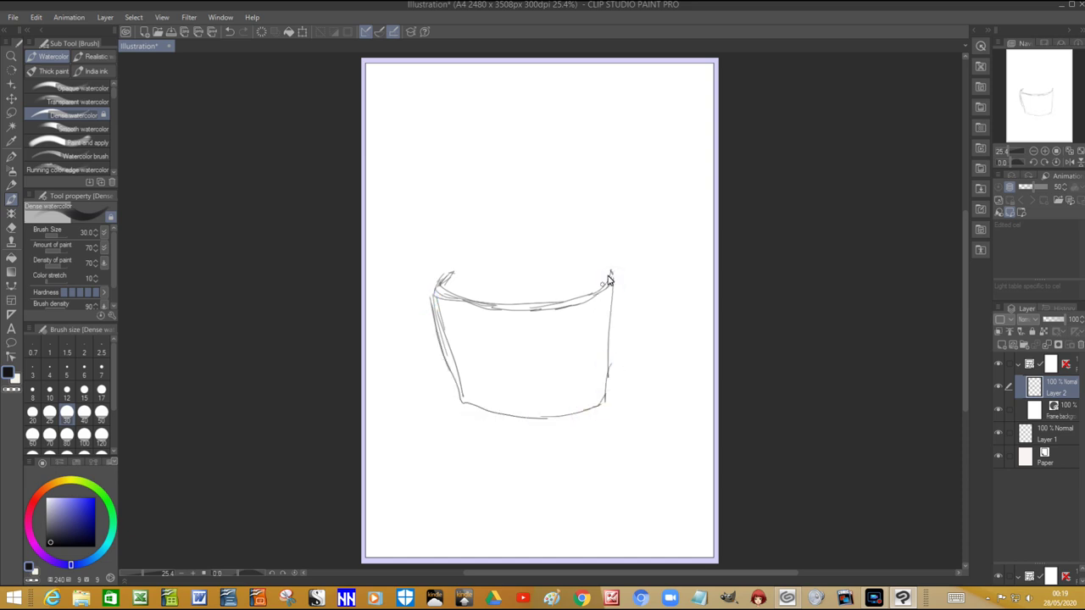
{"action": "left_click_drag", "start_coordinate": [615, 301], "coordinate": [608, 401]}
Sketch two chicken drumsticks with their bones pointing up from the left half of the bucket.
{"action": "left_click_drag", "start_coordinate": [441, 290], "coordinate": [472, 264]}
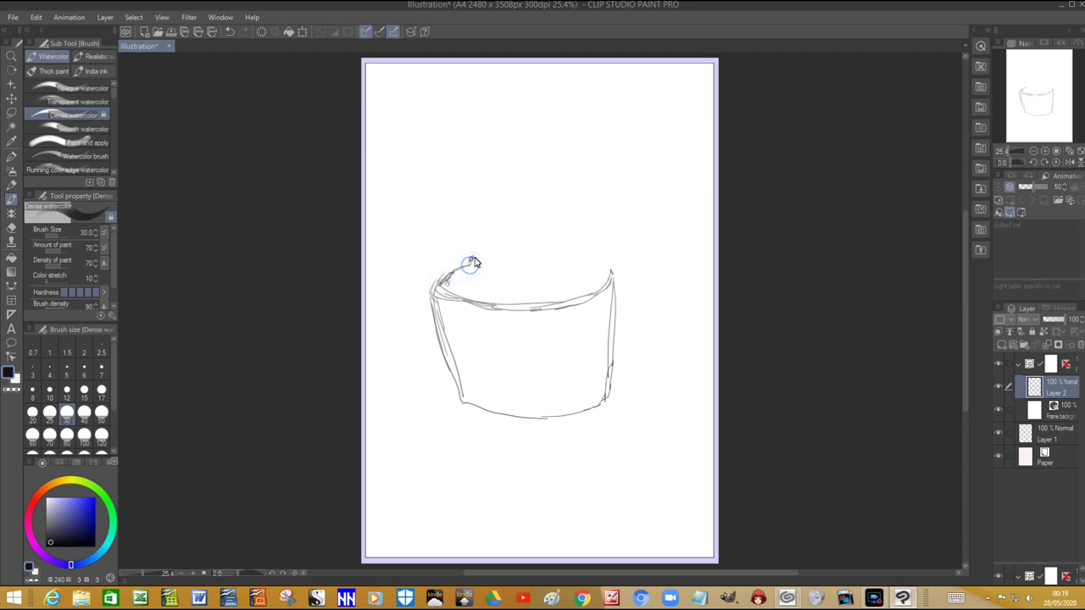
{"action": "mouse_move", "coordinate": [477, 257]}
{"action": "left_mouse_down"}
{"action": "mouse_move", "coordinate": [479, 297]}
{"action": "mouse_move", "coordinate": [486, 280]}
{"action": "mouse_move", "coordinate": [510, 272]}
{"action": "mouse_move", "coordinate": [477, 247]}
{"action": "left_mouse_up"}
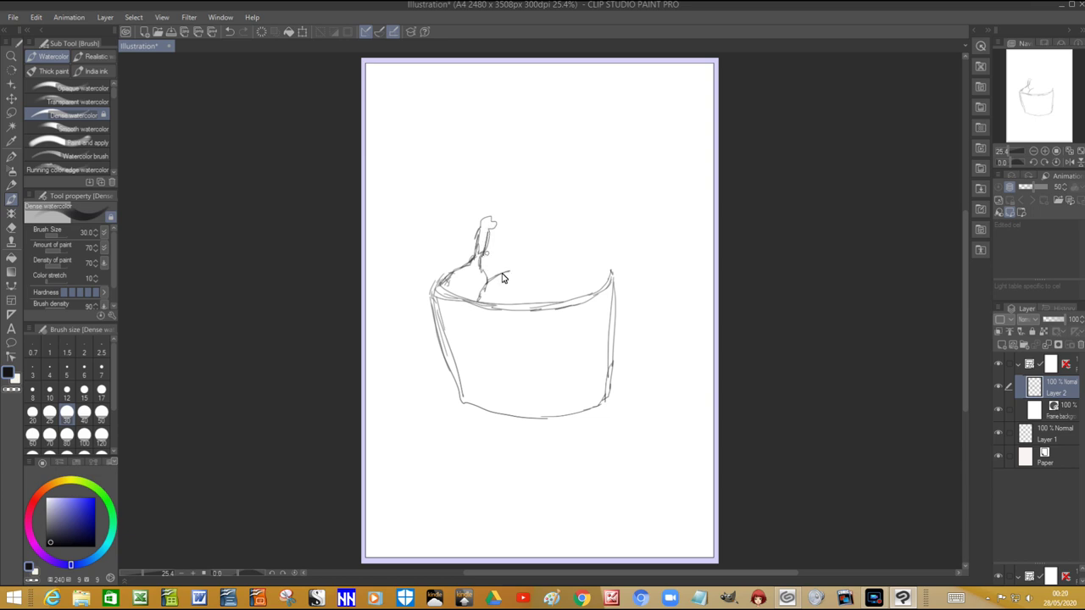
{"action": "left_click_drag", "start_coordinate": [510, 268], "coordinate": [512, 265]}
{"action": "left_click_drag", "start_coordinate": [512, 258], "coordinate": [515, 244]}
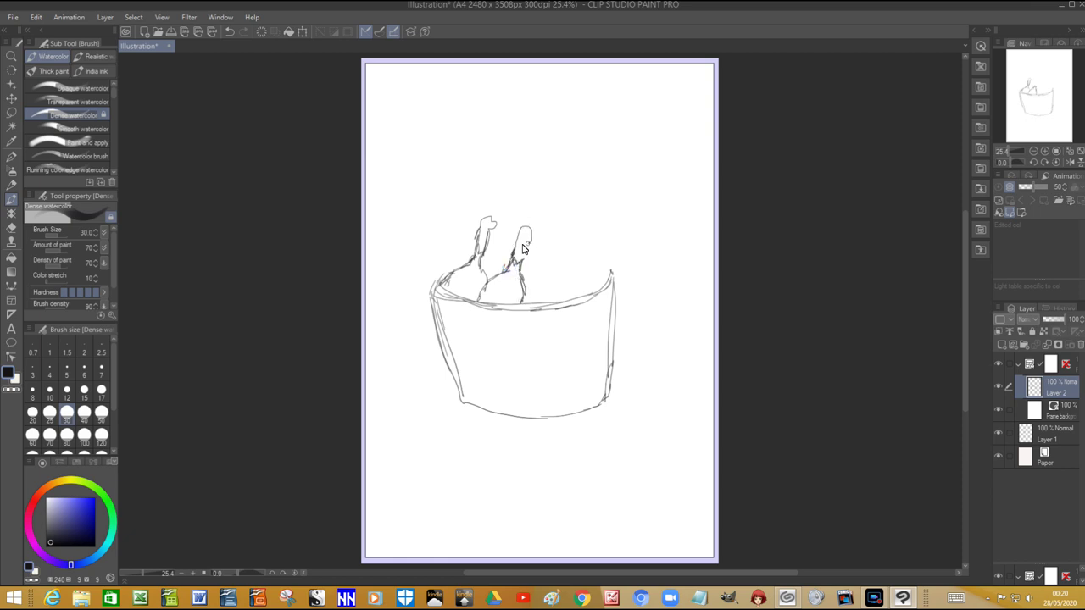
{"action": "mouse_move", "coordinate": [526, 234]}
{"action": "left_mouse_down"}
{"action": "mouse_move", "coordinate": [526, 249]}
{"action": "mouse_move", "coordinate": [484, 242]}
{"action": "mouse_move", "coordinate": [512, 255]}
{"action": "left_mouse_up"}
Add rounded chicken pieces along the right half of the bucket and a third drumstick bone between them.
{"action": "mouse_move", "coordinate": [525, 279]}
{"action": "left_mouse_down"}
{"action": "mouse_move", "coordinate": [538, 270]}
{"action": "mouse_move", "coordinate": [568, 294]}
{"action": "left_mouse_up"}
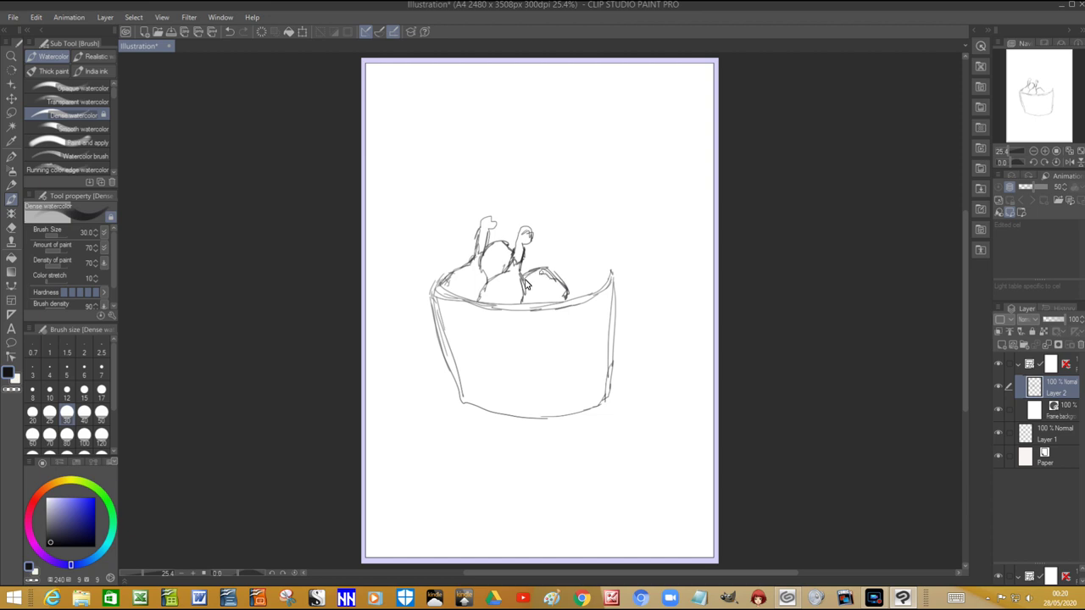
{"action": "mouse_move", "coordinate": [535, 280]}
{"action": "left_mouse_down"}
{"action": "mouse_move", "coordinate": [562, 293]}
{"action": "mouse_move", "coordinate": [553, 300]}
{"action": "mouse_move", "coordinate": [582, 273]}
{"action": "mouse_move", "coordinate": [610, 271]}
{"action": "mouse_move", "coordinate": [583, 293]}
{"action": "mouse_move", "coordinate": [606, 279]}
{"action": "mouse_move", "coordinate": [572, 288]}
{"action": "mouse_move", "coordinate": [565, 276]}
{"action": "mouse_move", "coordinate": [584, 273]}
{"action": "mouse_move", "coordinate": [542, 268]}
{"action": "mouse_move", "coordinate": [552, 248]}
{"action": "mouse_move", "coordinate": [578, 239]}
{"action": "mouse_move", "coordinate": [607, 255]}
{"action": "mouse_move", "coordinate": [598, 251]}
{"action": "mouse_move", "coordinate": [600, 266]}
{"action": "mouse_move", "coordinate": [546, 257]}
{"action": "left_mouse_up"}
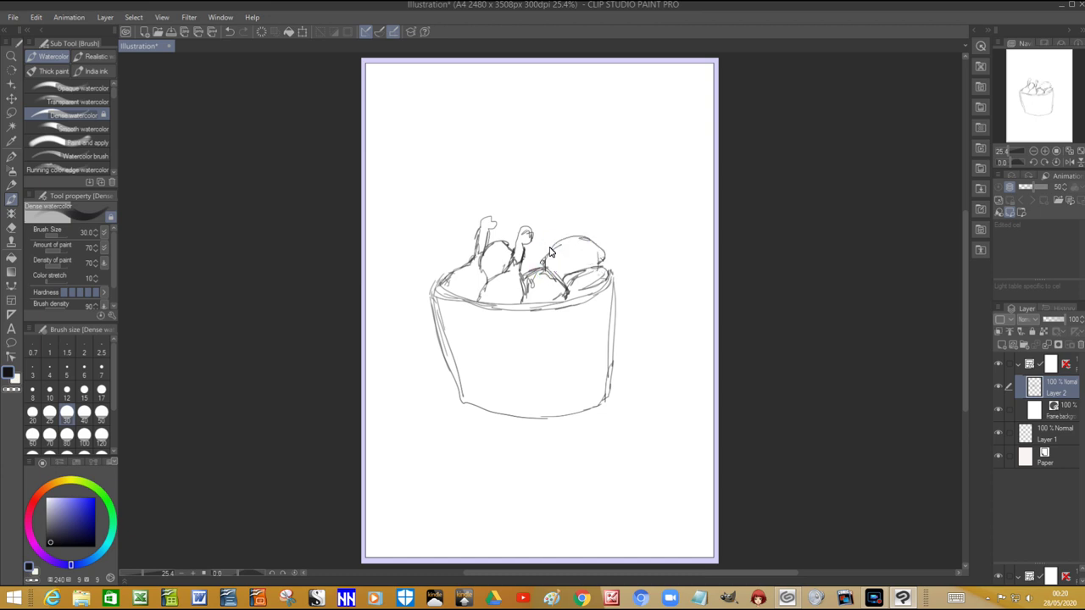
{"action": "mouse_move", "coordinate": [603, 263]}
{"action": "left_mouse_down"}
{"action": "mouse_move", "coordinate": [564, 246]}
{"action": "mouse_move", "coordinate": [559, 260]}
{"action": "mouse_move", "coordinate": [557, 249]}
{"action": "mouse_move", "coordinate": [594, 265]}
{"action": "left_mouse_up"}
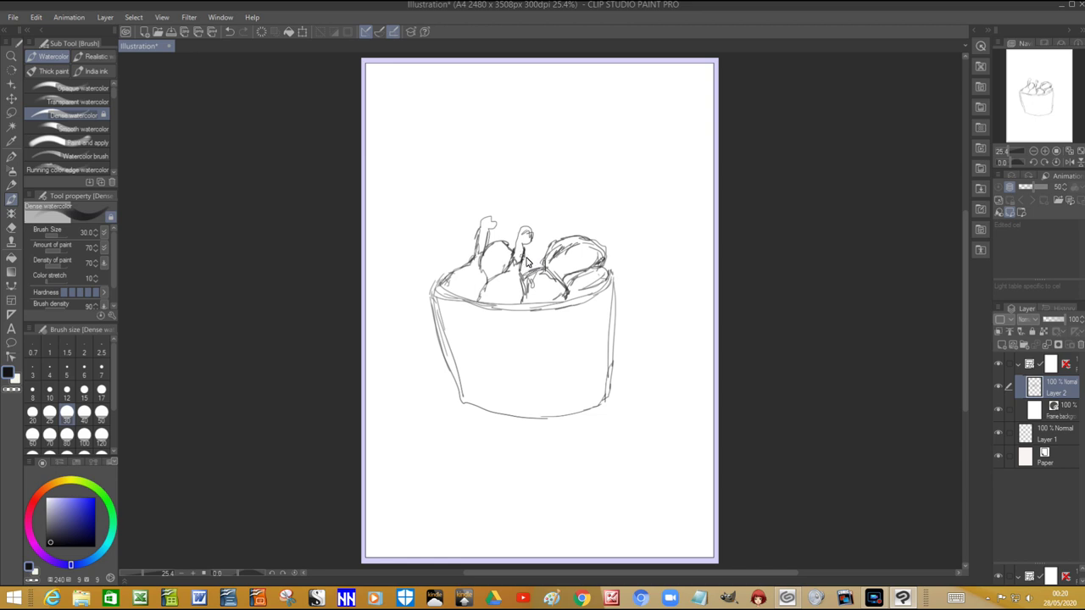
{"action": "mouse_move", "coordinate": [537, 241]}
{"action": "left_mouse_down"}
{"action": "mouse_move", "coordinate": [526, 271]}
{"action": "mouse_move", "coordinate": [537, 244]}
{"action": "left_mouse_up"}
{"action": "mouse_move", "coordinate": [539, 250]}
{"action": "left_mouse_down"}
{"action": "mouse_move", "coordinate": [533, 242]}
{"action": "mouse_move", "coordinate": [545, 251]}
{"action": "mouse_move", "coordinate": [526, 273]}
{"action": "left_mouse_up"}
Draw vertical stripe lines down the left half of the bucket and firm up its base line.
{"action": "left_click_drag", "start_coordinate": [470, 303], "coordinate": [473, 401]}
{"action": "left_click_drag", "start_coordinate": [478, 312], "coordinate": [479, 409]}
{"action": "left_click_drag", "start_coordinate": [449, 303], "coordinate": [467, 402]}
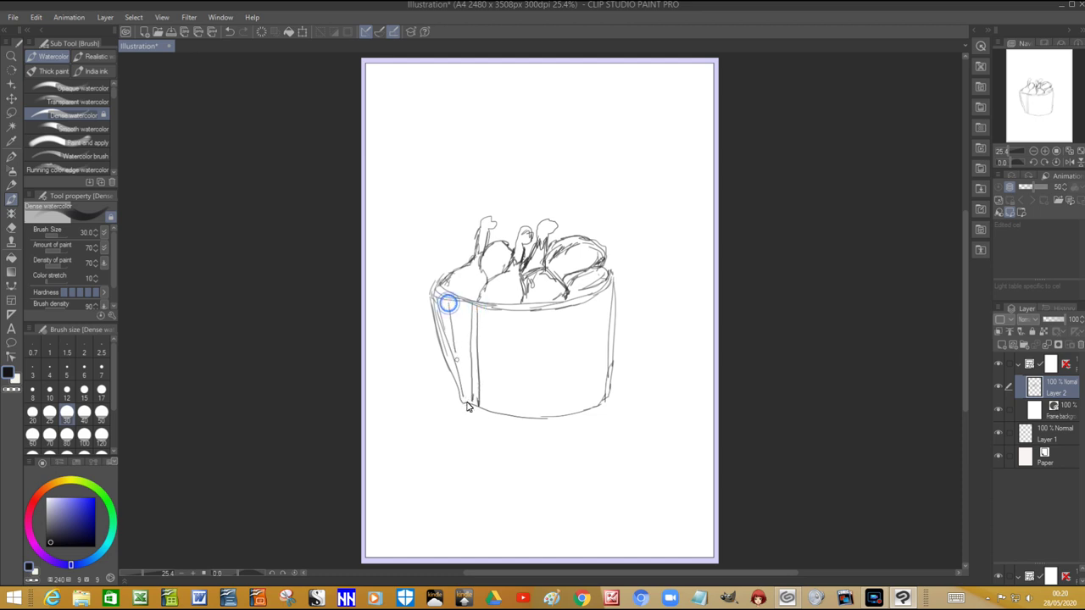
{"action": "left_click_drag", "start_coordinate": [454, 302], "coordinate": [464, 383]}
{"action": "mouse_move", "coordinate": [431, 298]}
{"action": "left_mouse_down"}
{"action": "mouse_move", "coordinate": [447, 388]}
{"action": "mouse_move", "coordinate": [464, 405]}
{"action": "left_mouse_up"}
{"action": "left_click_drag", "start_coordinate": [495, 311], "coordinate": [503, 414]}
{"action": "mouse_move", "coordinate": [501, 312]}
{"action": "left_mouse_down"}
{"action": "mouse_move", "coordinate": [509, 416]}
{"action": "mouse_move", "coordinate": [526, 416]}
{"action": "mouse_move", "coordinate": [494, 416]}
{"action": "mouse_move", "coordinate": [604, 408]}
{"action": "left_mouse_up"}
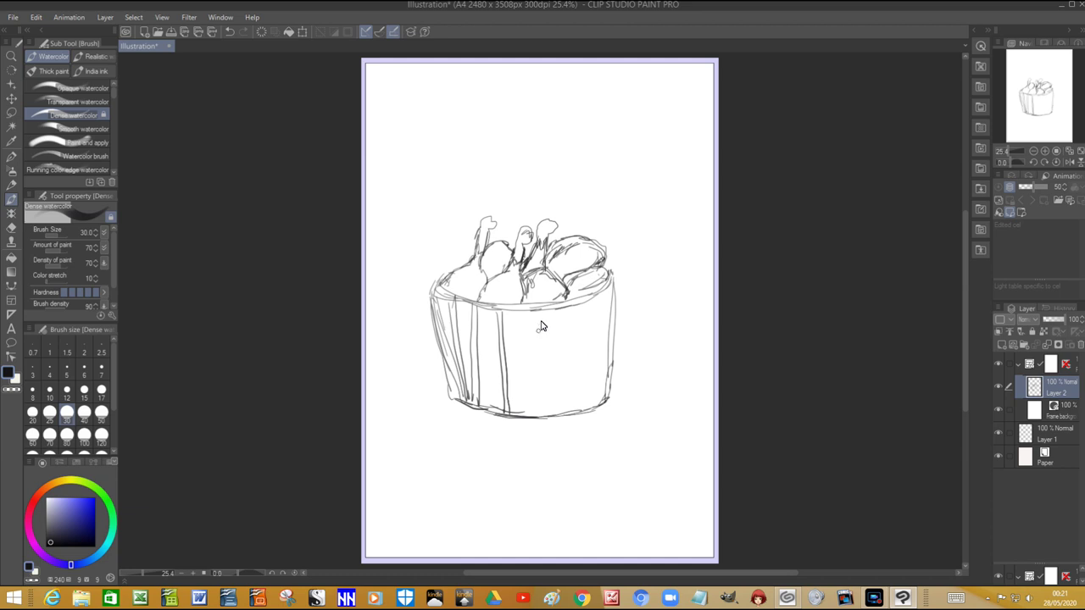
Continue the vertical stripe lines across the right half of the bucket.
{"action": "left_click_drag", "start_coordinate": [541, 320], "coordinate": [536, 415]}
{"action": "left_click_drag", "start_coordinate": [539, 375], "coordinate": [542, 411]}
{"action": "mouse_move", "coordinate": [560, 312]}
{"action": "left_mouse_down"}
{"action": "mouse_move", "coordinate": [565, 397]}
{"action": "mouse_move", "coordinate": [562, 311]}
{"action": "mouse_move", "coordinate": [569, 411]}
{"action": "left_mouse_up"}
{"action": "left_click_drag", "start_coordinate": [584, 298], "coordinate": [585, 399]}
{"action": "left_click_drag", "start_coordinate": [582, 331], "coordinate": [586, 413]}
{"action": "left_click_drag", "start_coordinate": [589, 301], "coordinate": [593, 405]}
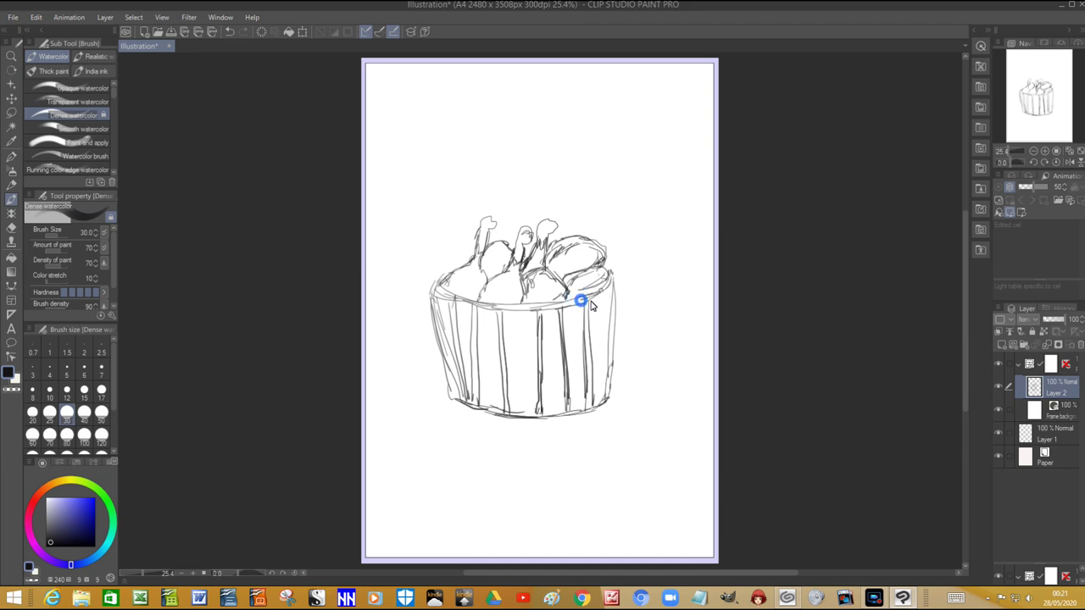
Darken the bucket's side and base outlines and add short contour strokes to the left chicken pieces.
{"action": "left_click", "coordinate": [611, 282]}
{"action": "mouse_move", "coordinate": [613, 283]}
{"action": "left_mouse_down"}
{"action": "mouse_move", "coordinate": [610, 398]}
{"action": "mouse_move", "coordinate": [553, 417]}
{"action": "left_mouse_up"}
{"action": "mouse_move", "coordinate": [451, 406]}
{"action": "left_mouse_down"}
{"action": "mouse_move", "coordinate": [508, 420]}
{"action": "mouse_move", "coordinate": [576, 416]}
{"action": "left_mouse_up"}
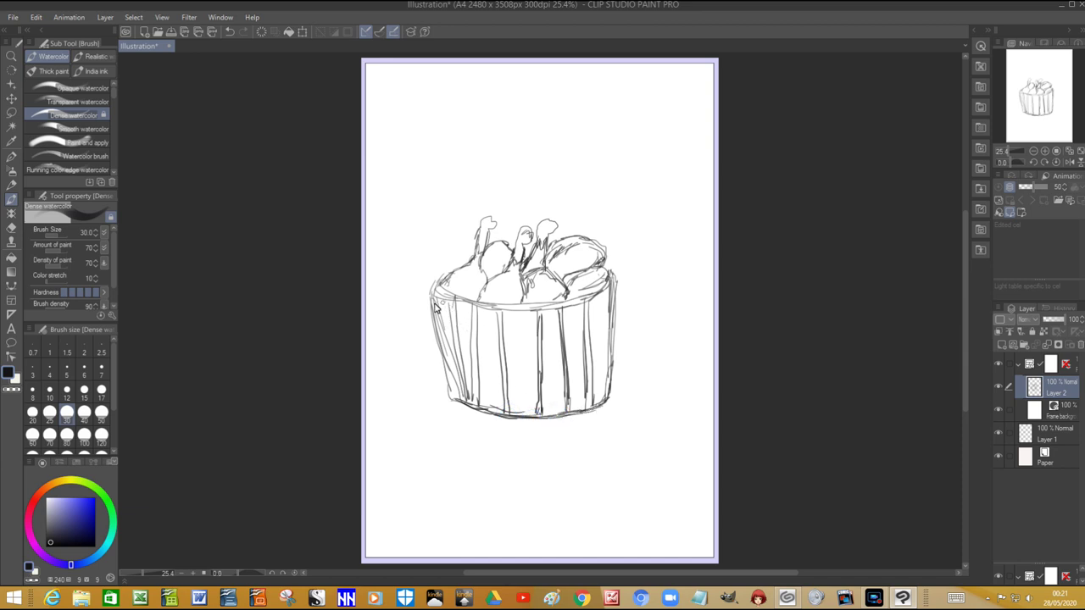
{"action": "left_click_drag", "start_coordinate": [431, 298], "coordinate": [457, 395]}
{"action": "mouse_move", "coordinate": [437, 294]}
{"action": "left_mouse_down"}
{"action": "mouse_move", "coordinate": [472, 264]}
{"action": "mouse_move", "coordinate": [475, 279]}
{"action": "mouse_move", "coordinate": [492, 249]}
{"action": "mouse_move", "coordinate": [509, 284]}
{"action": "mouse_move", "coordinate": [484, 283]}
{"action": "mouse_move", "coordinate": [490, 275]}
{"action": "mouse_move", "coordinate": [526, 293]}
{"action": "mouse_move", "coordinate": [516, 283]}
{"action": "mouse_move", "coordinate": [505, 303]}
{"action": "left_mouse_up"}
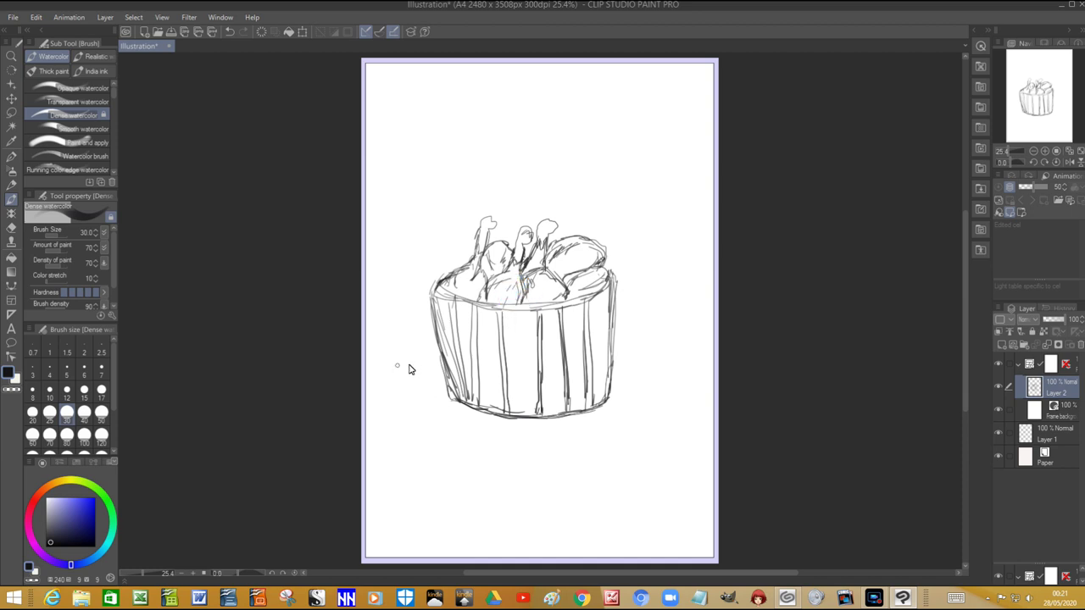
Draw the table edge left of the bucket and outline a two-sided fries box to the bucket's right.
{"action": "left_click_drag", "start_coordinate": [398, 348], "coordinate": [431, 340]}
{"action": "mouse_move", "coordinate": [370, 367]}
{"action": "left_mouse_down"}
{"action": "mouse_move", "coordinate": [431, 338]}
{"action": "mouse_move", "coordinate": [375, 366]}
{"action": "mouse_move", "coordinate": [424, 344]}
{"action": "left_mouse_up"}
{"action": "mouse_move", "coordinate": [633, 288]}
{"action": "left_mouse_down"}
{"action": "mouse_move", "coordinate": [686, 276]}
{"action": "mouse_move", "coordinate": [671, 279]}
{"action": "mouse_move", "coordinate": [678, 356]}
{"action": "left_mouse_up"}
{"action": "left_click_drag", "start_coordinate": [684, 281], "coordinate": [680, 361]}
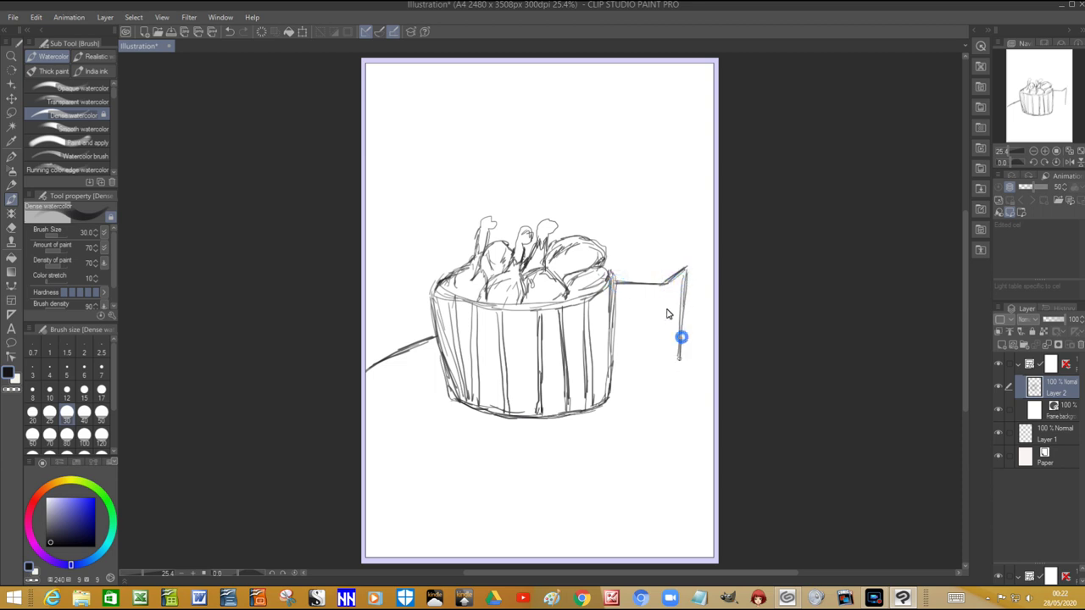
{"action": "mouse_move", "coordinate": [661, 289]}
{"action": "left_mouse_down"}
{"action": "mouse_move", "coordinate": [664, 378]}
{"action": "mouse_move", "coordinate": [676, 360]}
{"action": "mouse_move", "coordinate": [673, 371]}
{"action": "mouse_move", "coordinate": [614, 381]}
{"action": "left_mouse_up"}
{"action": "mouse_move", "coordinate": [611, 336]}
{"action": "left_mouse_down"}
{"action": "mouse_move", "coordinate": [621, 381]}
{"action": "mouse_move", "coordinate": [620, 366]}
{"action": "mouse_move", "coordinate": [623, 380]}
{"action": "mouse_move", "coordinate": [670, 378]}
{"action": "left_mouse_up"}
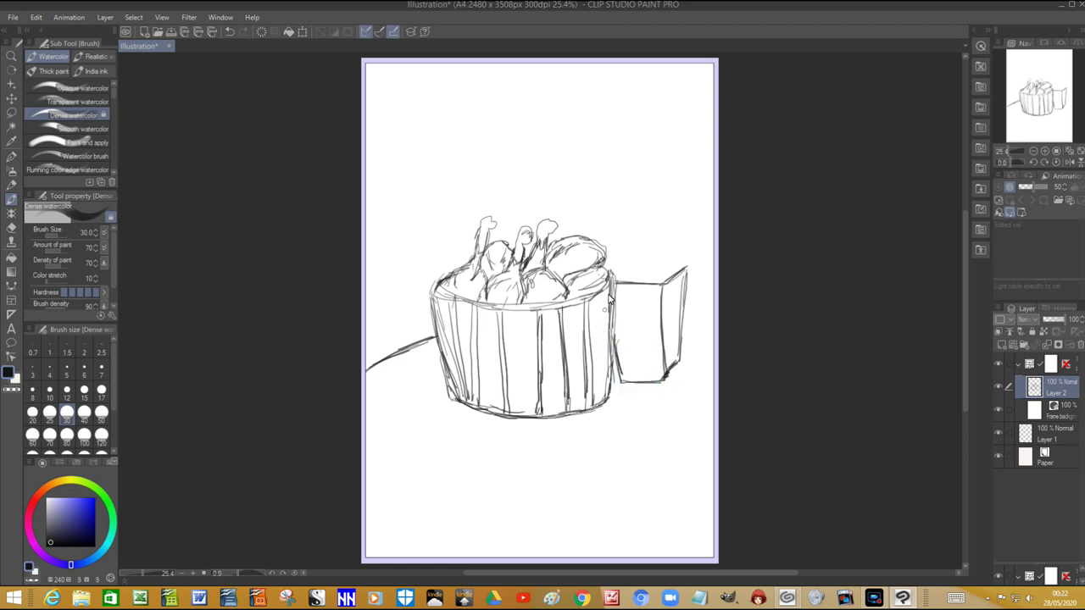
Draw vertical stripe lines on the front and side faces of the fries box.
{"action": "mouse_move", "coordinate": [619, 285]}
{"action": "left_mouse_down"}
{"action": "mouse_move", "coordinate": [624, 383]}
{"action": "mouse_move", "coordinate": [625, 292]}
{"action": "left_mouse_up"}
{"action": "left_click_drag", "start_coordinate": [629, 345], "coordinate": [630, 386]}
{"action": "left_click_drag", "start_coordinate": [642, 299], "coordinate": [647, 386]}
{"action": "left_click_drag", "start_coordinate": [646, 312], "coordinate": [651, 381]}
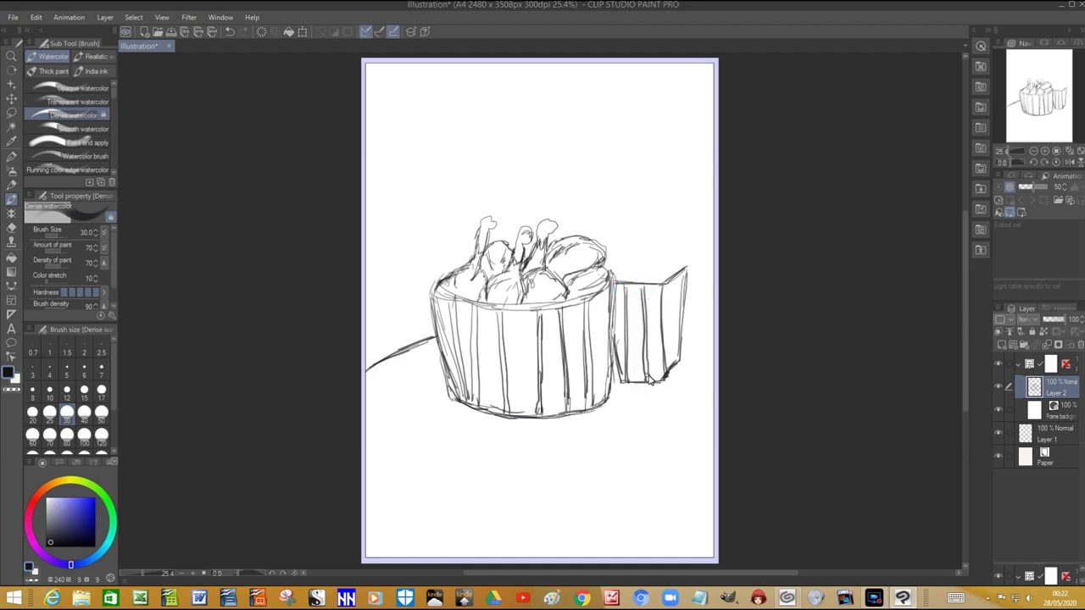
{"action": "left_click_drag", "start_coordinate": [670, 292], "coordinate": [676, 373]}
{"action": "left_click_drag", "start_coordinate": [674, 282], "coordinate": [678, 371]}
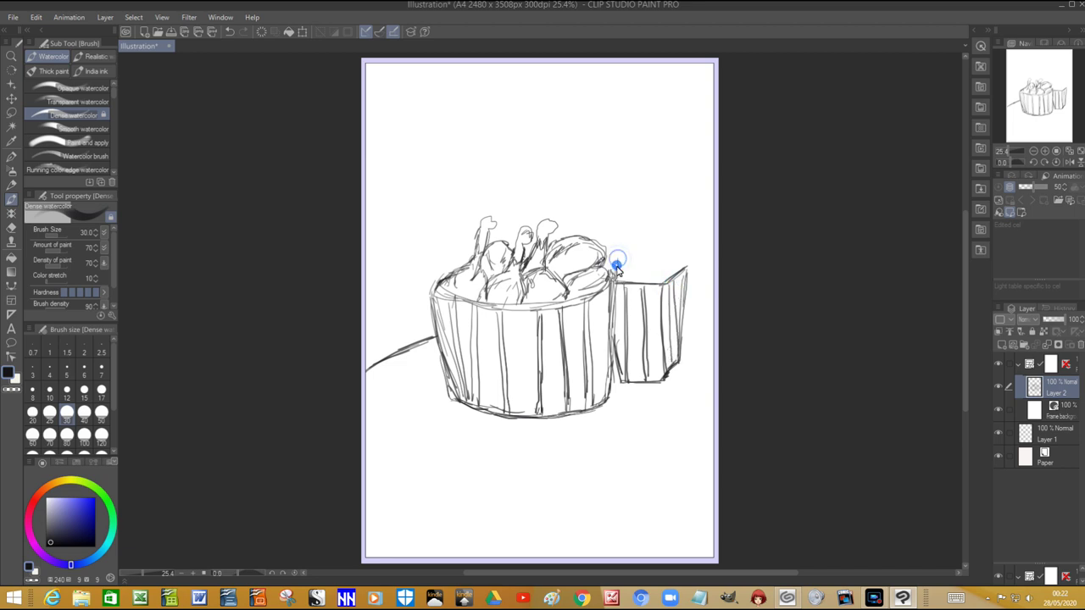
Sketch a bunch of fries of varied heights and angles sticking out of the box.
{"action": "left_click_drag", "start_coordinate": [626, 280], "coordinate": [630, 256]}
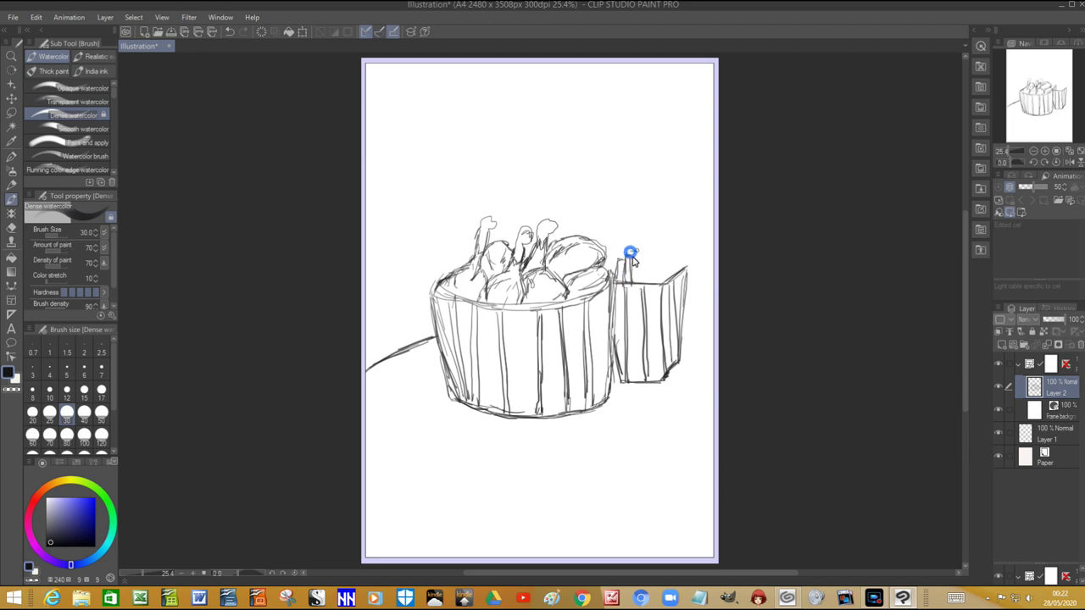
{"action": "mouse_move", "coordinate": [637, 282]}
{"action": "left_mouse_down"}
{"action": "mouse_move", "coordinate": [637, 253]}
{"action": "mouse_move", "coordinate": [652, 251]}
{"action": "mouse_move", "coordinate": [632, 251]}
{"action": "mouse_move", "coordinate": [658, 279]}
{"action": "mouse_move", "coordinate": [670, 240]}
{"action": "left_mouse_up"}
{"action": "left_click_drag", "start_coordinate": [673, 282], "coordinate": [674, 234]}
{"action": "mouse_move", "coordinate": [673, 283]}
{"action": "left_mouse_down"}
{"action": "mouse_move", "coordinate": [680, 238]}
{"action": "mouse_move", "coordinate": [681, 251]}
{"action": "left_mouse_up"}
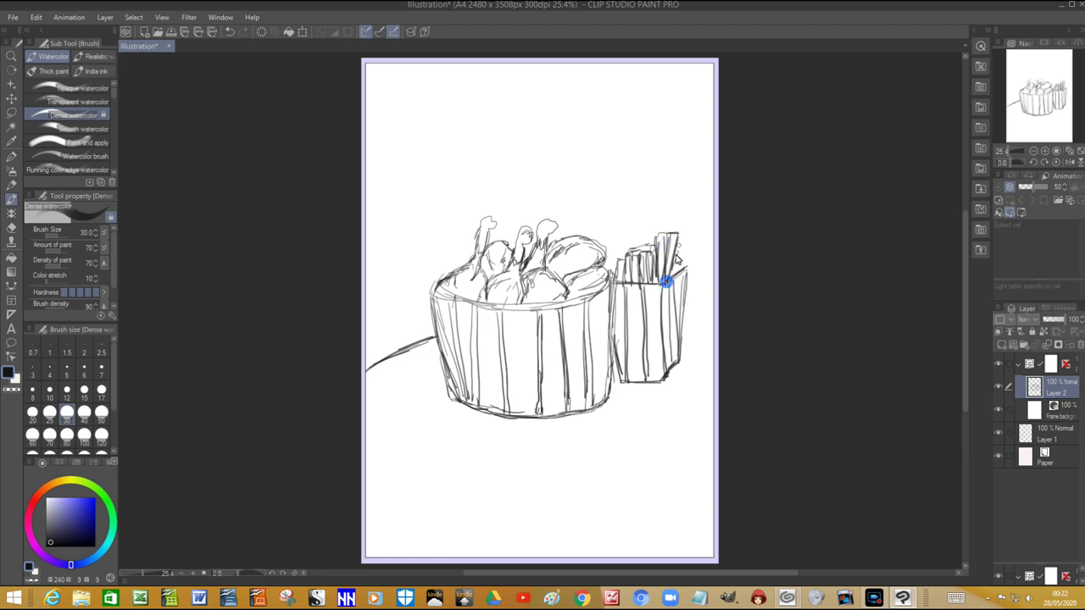
{"action": "left_click_drag", "start_coordinate": [682, 262], "coordinate": [691, 229]}
{"action": "left_click_drag", "start_coordinate": [635, 236], "coordinate": [642, 225]}
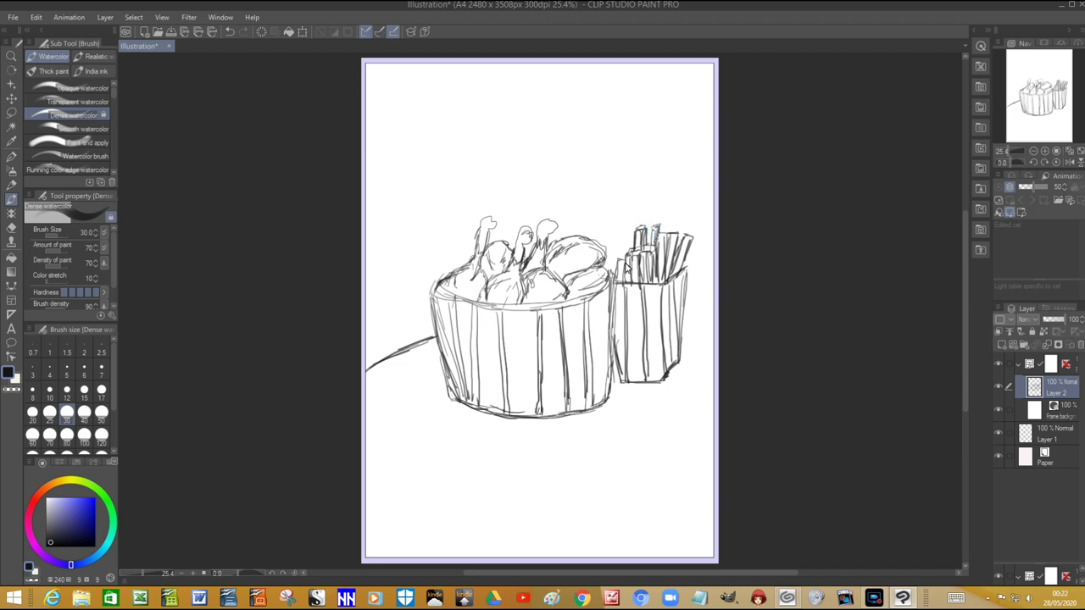
{"action": "left_click_drag", "start_coordinate": [620, 235], "coordinate": [623, 257]}
Darken the fries box's front rim, corner edge and base line.
{"action": "left_click_drag", "start_coordinate": [618, 284], "coordinate": [663, 295]}
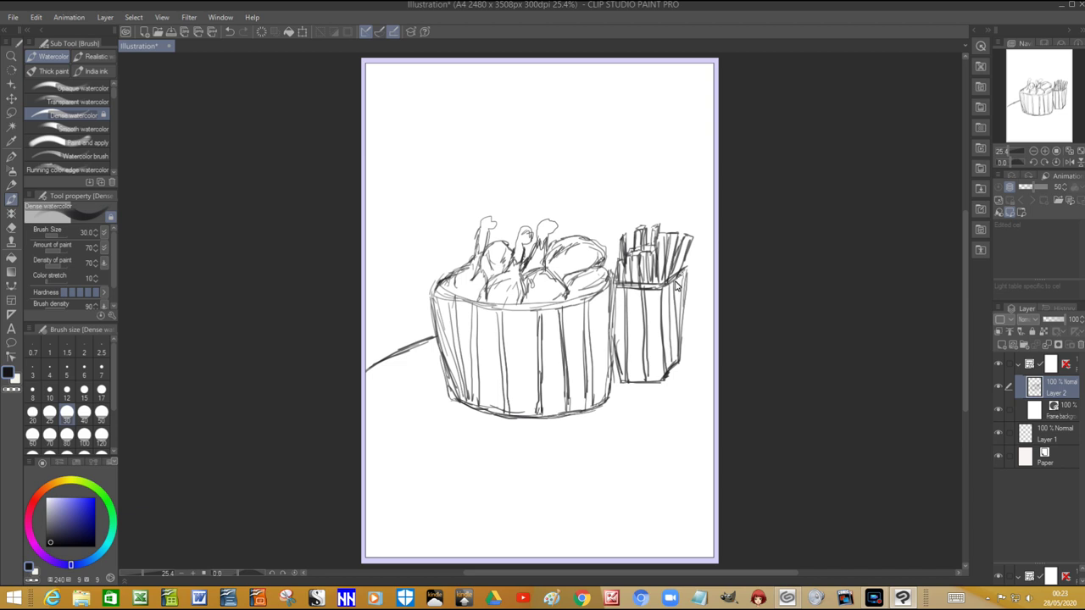
{"action": "left_click_drag", "start_coordinate": [660, 290], "coordinate": [664, 373]}
{"action": "left_click_drag", "start_coordinate": [661, 326], "coordinate": [663, 361]}
{"action": "mouse_move", "coordinate": [663, 359]}
{"action": "left_mouse_down"}
{"action": "mouse_move", "coordinate": [664, 381]}
{"action": "mouse_move", "coordinate": [634, 383]}
{"action": "mouse_move", "coordinate": [647, 385]}
{"action": "left_mouse_up"}
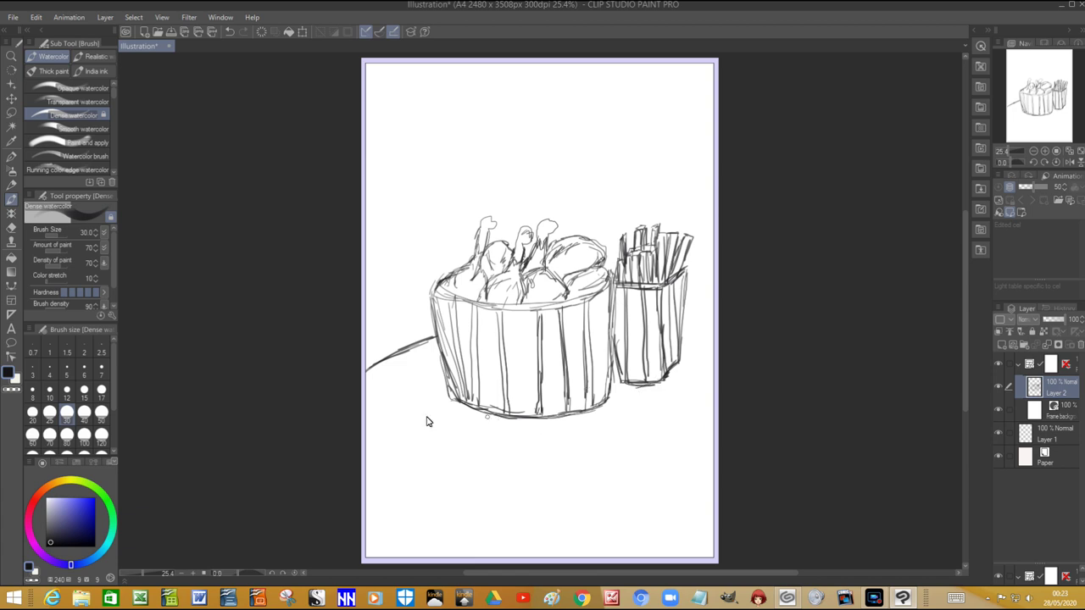
Hatch shadows beside the bucket and under the fries box, and draw the table edge on both sides.
{"action": "mouse_move", "coordinate": [429, 412]}
{"action": "left_mouse_down"}
{"action": "mouse_move", "coordinate": [483, 415]}
{"action": "mouse_move", "coordinate": [456, 432]}
{"action": "left_mouse_up"}
{"action": "mouse_move", "coordinate": [628, 392]}
{"action": "left_mouse_down"}
{"action": "mouse_move", "coordinate": [684, 380]}
{"action": "mouse_move", "coordinate": [676, 373]}
{"action": "left_mouse_up"}
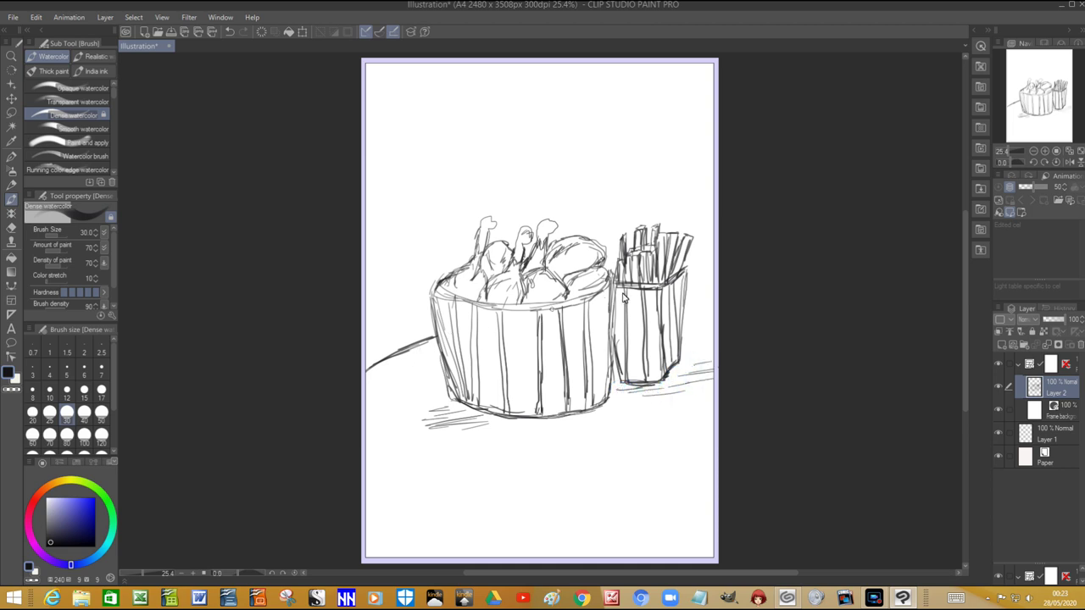
{"action": "left_click_drag", "start_coordinate": [691, 272], "coordinate": [714, 265]}
{"action": "left_click_drag", "start_coordinate": [365, 369], "coordinate": [432, 339]}
Sketch a large chicken drumstick lying across the foreground, with its bone end at the lower left.
{"action": "left_click_drag", "start_coordinate": [459, 477], "coordinate": [399, 501]}
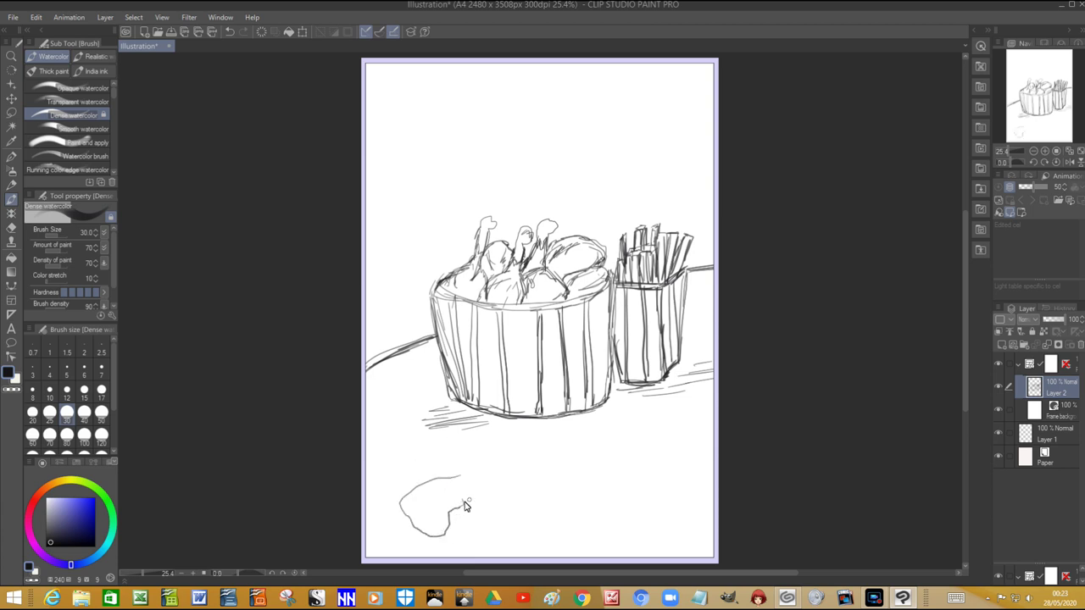
{"action": "mouse_move", "coordinate": [459, 479]}
{"action": "left_mouse_down"}
{"action": "mouse_move", "coordinate": [413, 513]}
{"action": "mouse_move", "coordinate": [432, 528]}
{"action": "mouse_move", "coordinate": [472, 493]}
{"action": "mouse_move", "coordinate": [500, 488]}
{"action": "mouse_move", "coordinate": [489, 477]}
{"action": "mouse_move", "coordinate": [468, 484]}
{"action": "mouse_move", "coordinate": [493, 459]}
{"action": "mouse_move", "coordinate": [468, 483]}
{"action": "mouse_move", "coordinate": [569, 429]}
{"action": "mouse_move", "coordinate": [611, 418]}
{"action": "left_mouse_up"}
{"action": "mouse_move", "coordinate": [535, 451]}
{"action": "left_mouse_down"}
{"action": "mouse_move", "coordinate": [625, 416]}
{"action": "mouse_move", "coordinate": [683, 412]}
{"action": "mouse_move", "coordinate": [697, 475]}
{"action": "mouse_move", "coordinate": [694, 488]}
{"action": "mouse_move", "coordinate": [655, 506]}
{"action": "mouse_move", "coordinate": [532, 490]}
{"action": "left_mouse_up"}
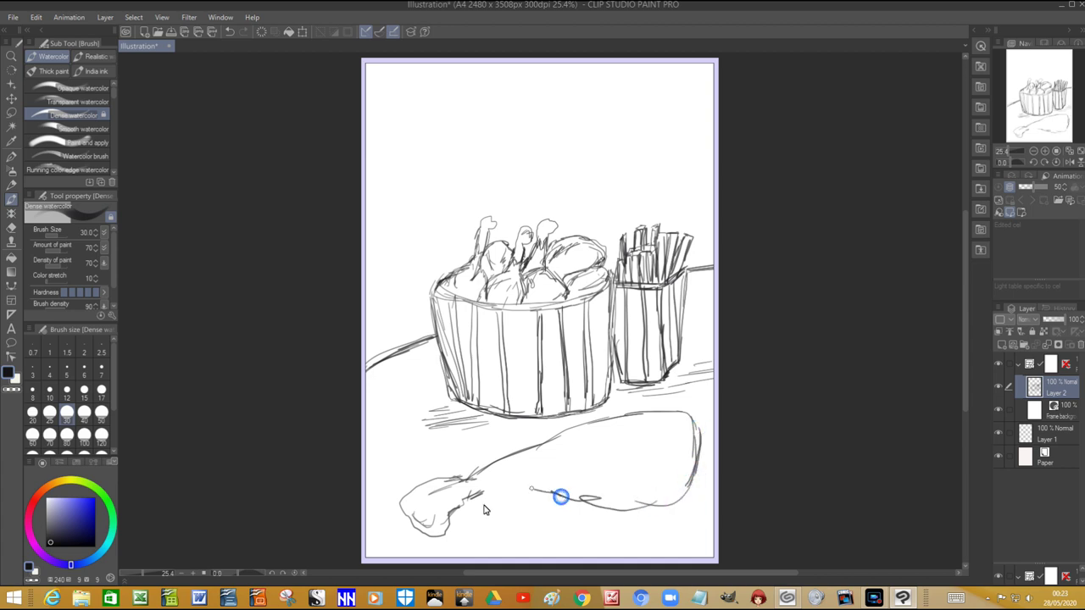
{"action": "mouse_move", "coordinate": [473, 506]}
{"action": "left_mouse_down"}
{"action": "mouse_move", "coordinate": [455, 509]}
{"action": "mouse_move", "coordinate": [496, 489]}
{"action": "mouse_move", "coordinate": [535, 495]}
{"action": "left_mouse_up"}
{"action": "mouse_move", "coordinate": [469, 481]}
{"action": "left_mouse_down"}
{"action": "mouse_move", "coordinate": [493, 493]}
{"action": "mouse_move", "coordinate": [484, 487]}
{"action": "mouse_move", "coordinate": [551, 440]}
{"action": "left_mouse_up"}
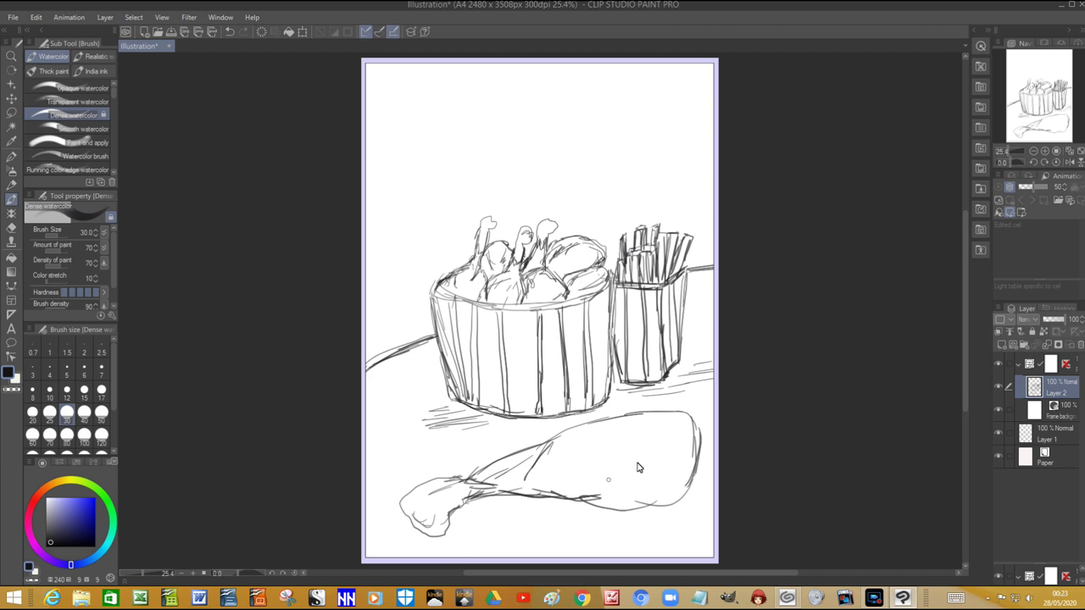
Add contour shading and a darker outline to the foreground drumstick, and draw the curved table edge in the page's lower-left corner.
{"action": "left_click_drag", "start_coordinate": [591, 444], "coordinate": [624, 433]}
{"action": "mouse_move", "coordinate": [595, 453]}
{"action": "left_mouse_down"}
{"action": "mouse_move", "coordinate": [688, 430]}
{"action": "mouse_move", "coordinate": [688, 468]}
{"action": "left_mouse_up"}
{"action": "mouse_move", "coordinate": [683, 421]}
{"action": "left_mouse_down"}
{"action": "mouse_move", "coordinate": [680, 477]}
{"action": "mouse_move", "coordinate": [607, 472]}
{"action": "mouse_move", "coordinate": [654, 505]}
{"action": "left_mouse_up"}
{"action": "mouse_move", "coordinate": [543, 474]}
{"action": "left_mouse_down"}
{"action": "mouse_move", "coordinate": [574, 435]}
{"action": "mouse_move", "coordinate": [552, 460]}
{"action": "mouse_move", "coordinate": [559, 438]}
{"action": "mouse_move", "coordinate": [598, 434]}
{"action": "mouse_move", "coordinate": [551, 462]}
{"action": "left_mouse_up"}
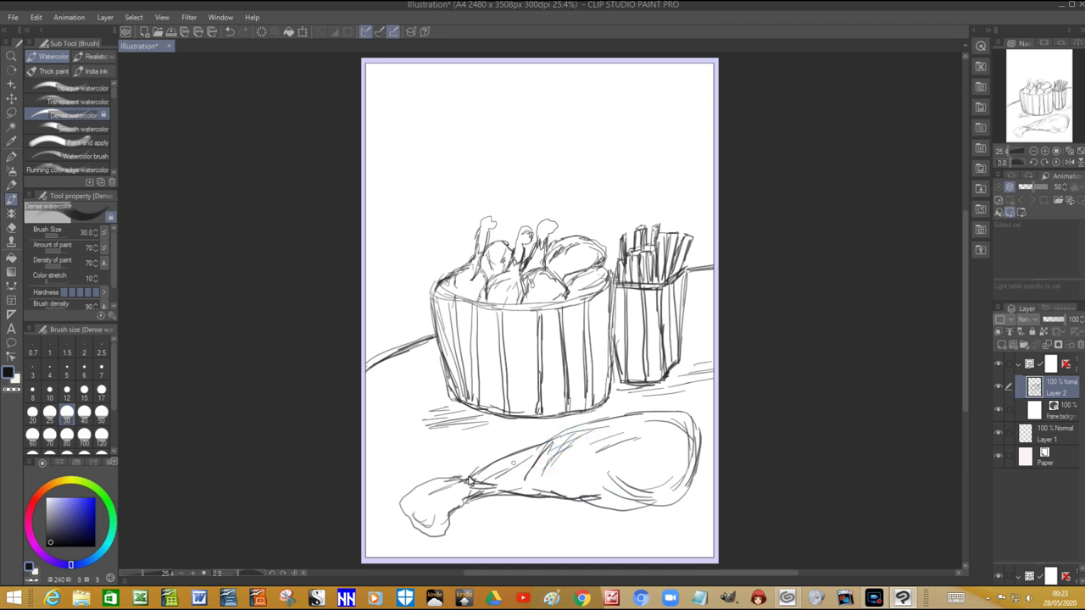
{"action": "mouse_move", "coordinate": [468, 477]}
{"action": "left_mouse_down"}
{"action": "mouse_move", "coordinate": [498, 466]}
{"action": "mouse_move", "coordinate": [461, 484]}
{"action": "mouse_move", "coordinate": [466, 502]}
{"action": "mouse_move", "coordinate": [446, 520]}
{"action": "left_mouse_up"}
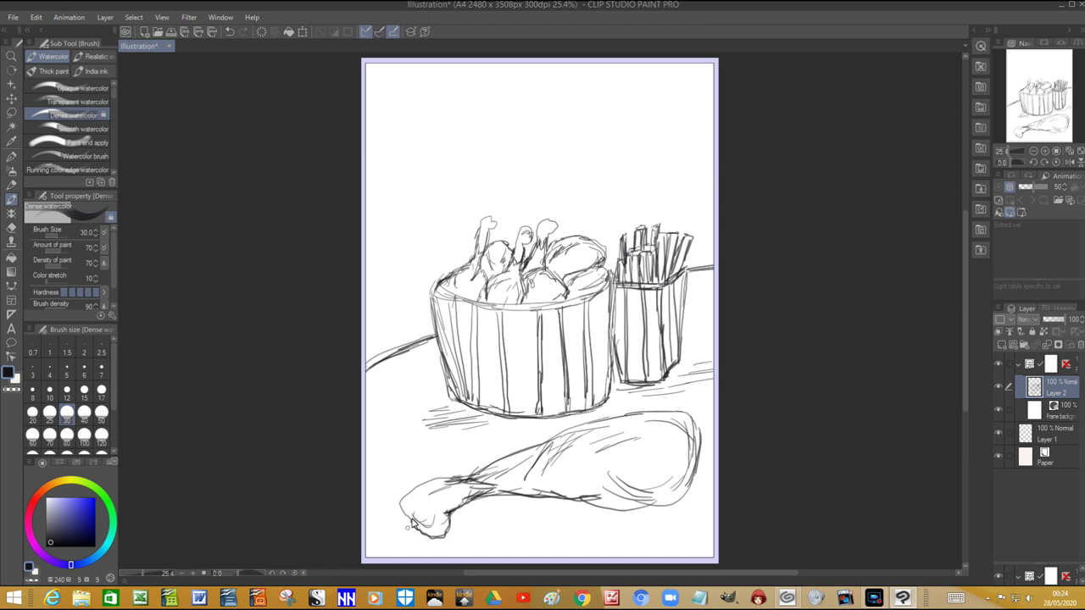
{"action": "mouse_move", "coordinate": [411, 522]}
{"action": "left_mouse_down"}
{"action": "mouse_move", "coordinate": [445, 540]}
{"action": "mouse_move", "coordinate": [401, 517]}
{"action": "mouse_move", "coordinate": [424, 488]}
{"action": "mouse_move", "coordinate": [411, 494]}
{"action": "mouse_move", "coordinate": [439, 481]}
{"action": "mouse_move", "coordinate": [505, 479]}
{"action": "mouse_move", "coordinate": [471, 476]}
{"action": "mouse_move", "coordinate": [628, 415]}
{"action": "mouse_move", "coordinate": [644, 420]}
{"action": "mouse_move", "coordinate": [639, 437]}
{"action": "mouse_move", "coordinate": [646, 420]}
{"action": "mouse_move", "coordinate": [689, 426]}
{"action": "mouse_move", "coordinate": [693, 459]}
{"action": "mouse_move", "coordinate": [695, 421]}
{"action": "mouse_move", "coordinate": [682, 418]}
{"action": "mouse_move", "coordinate": [695, 443]}
{"action": "mouse_move", "coordinate": [690, 486]}
{"action": "mouse_move", "coordinate": [660, 506]}
{"action": "mouse_move", "coordinate": [681, 492]}
{"action": "left_mouse_up"}
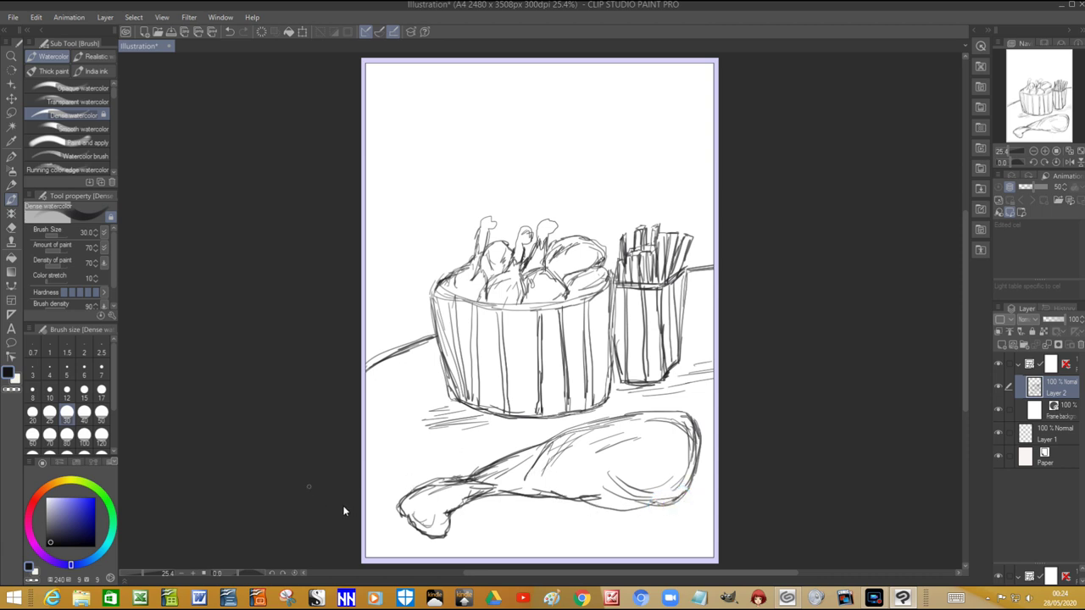
{"action": "left_click_drag", "start_coordinate": [365, 520], "coordinate": [403, 558]}
Pick a bright red-orange and fill the bucket's striped panels with it using the Fill tool.
{"action": "left_click", "coordinate": [42, 492]}
{"action": "left_click", "coordinate": [92, 502]}
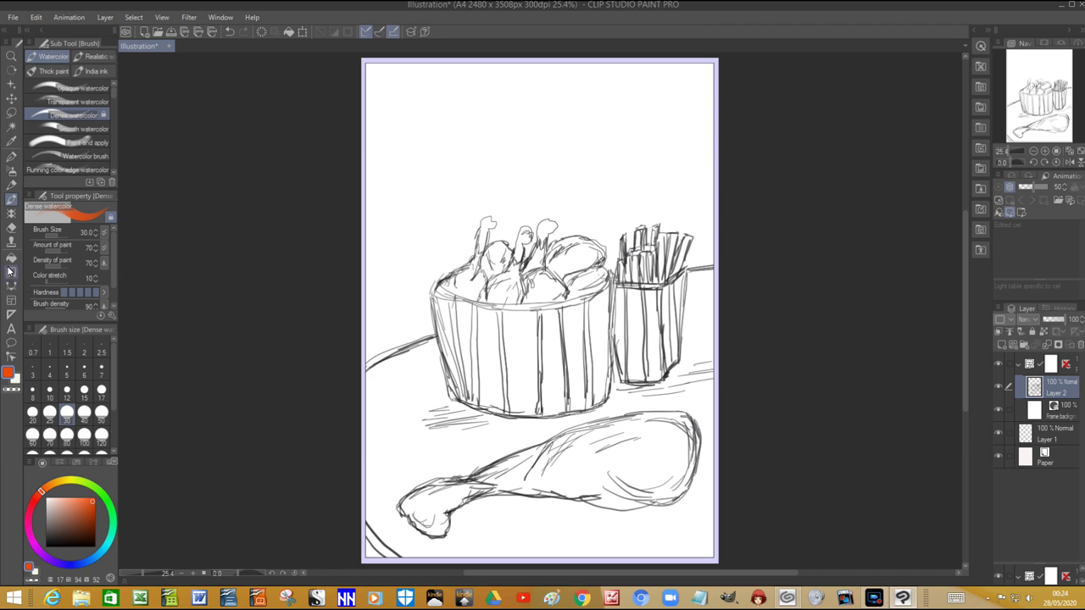
{"action": "left_click", "coordinate": [474, 351]}
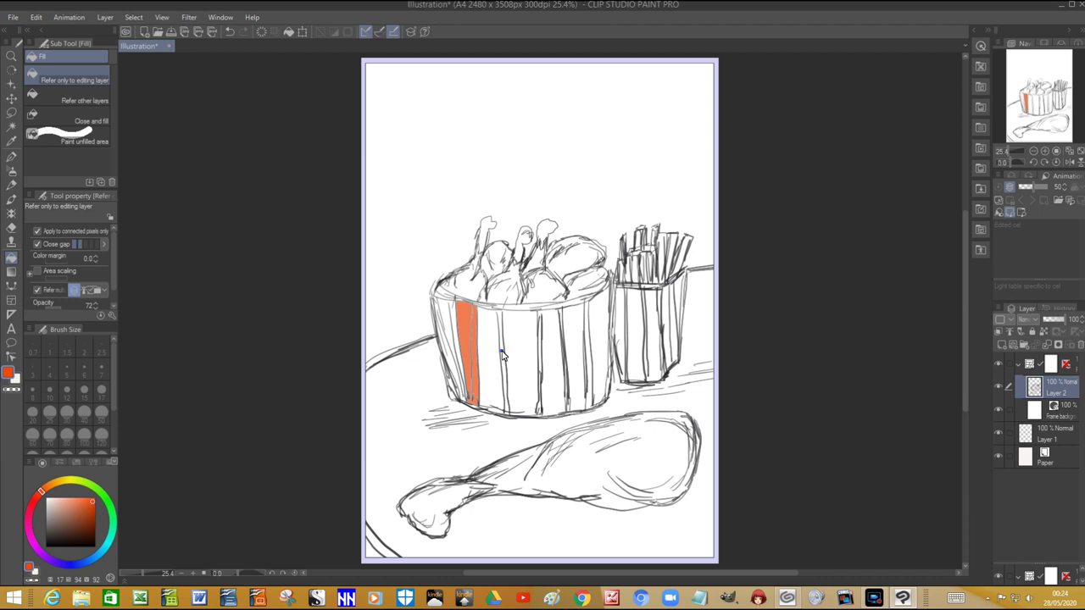
{"action": "left_click", "coordinate": [501, 356]}
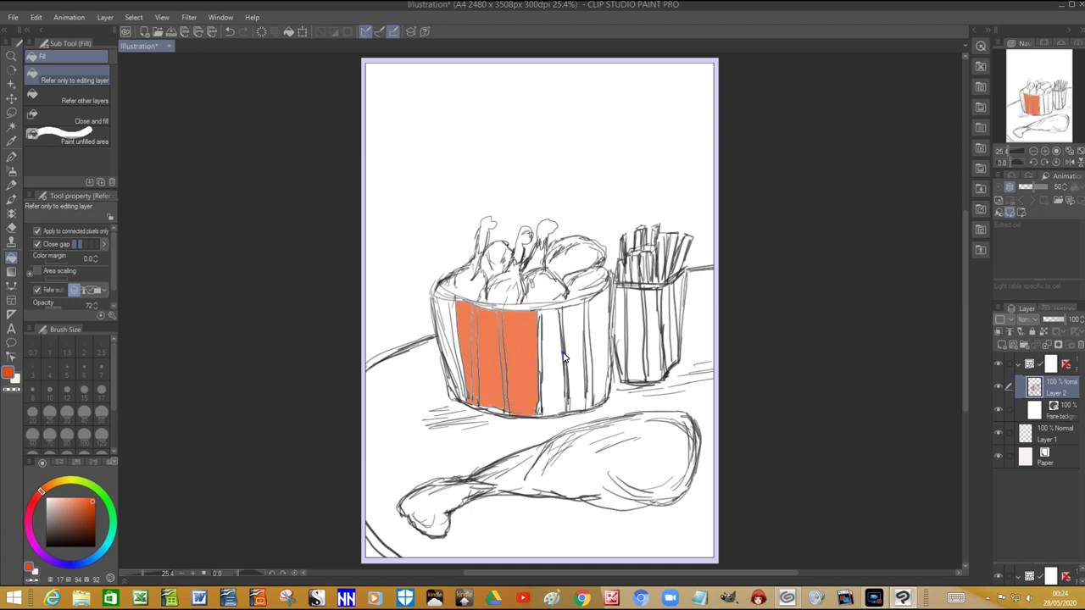
{"action": "left_click", "coordinate": [553, 357]}
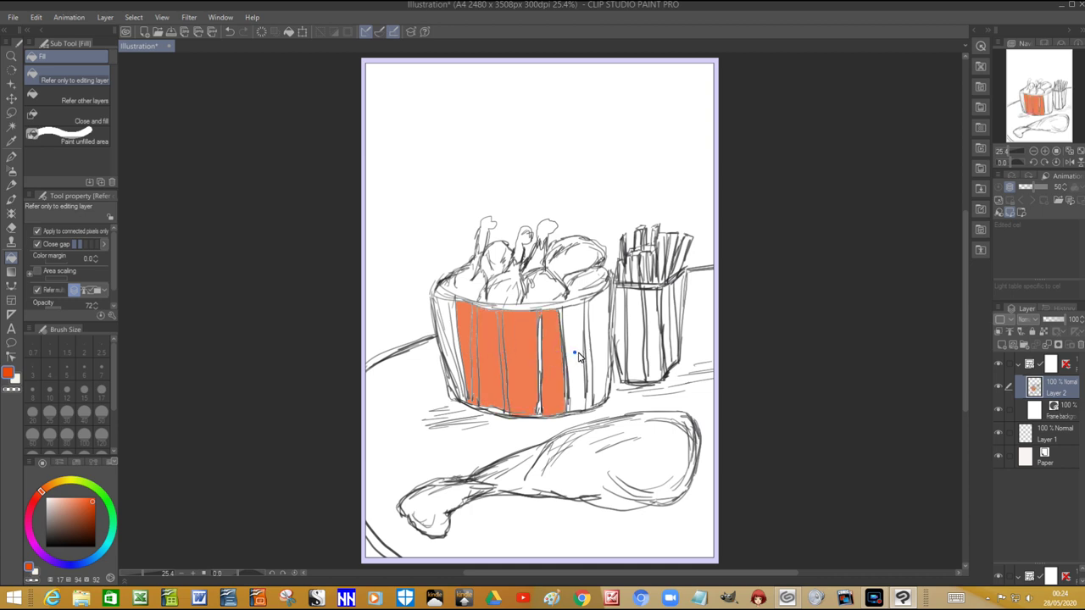
{"action": "left_click", "coordinate": [575, 355]}
{"action": "left_click", "coordinate": [593, 346]}
{"action": "left_click", "coordinate": [445, 323]}
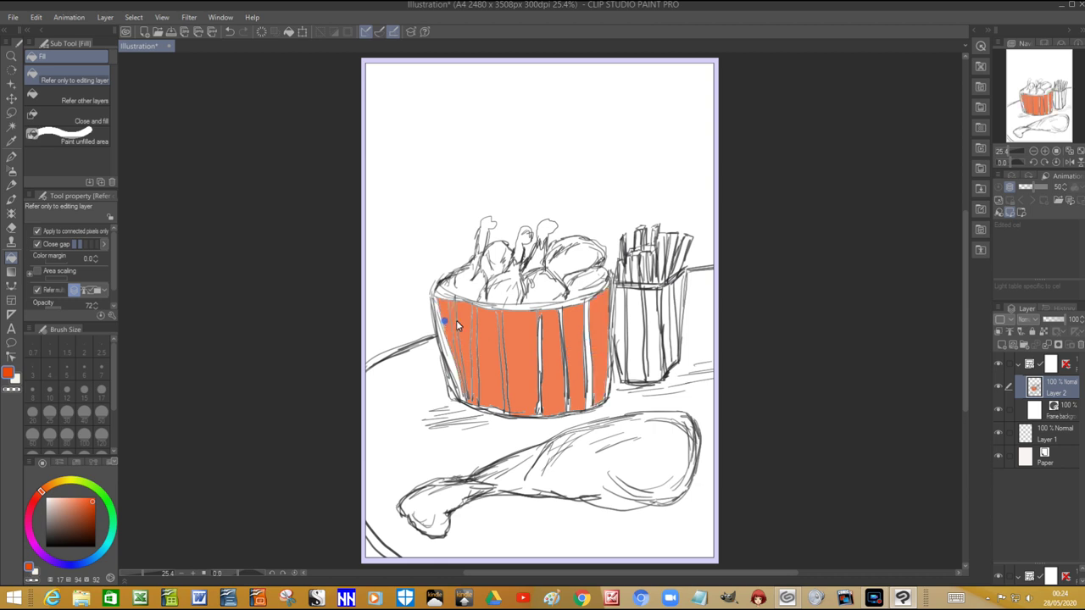
Fill the striped panels of the fries box with the same red-orange as the bucket.
{"action": "left_click", "coordinate": [620, 335]}
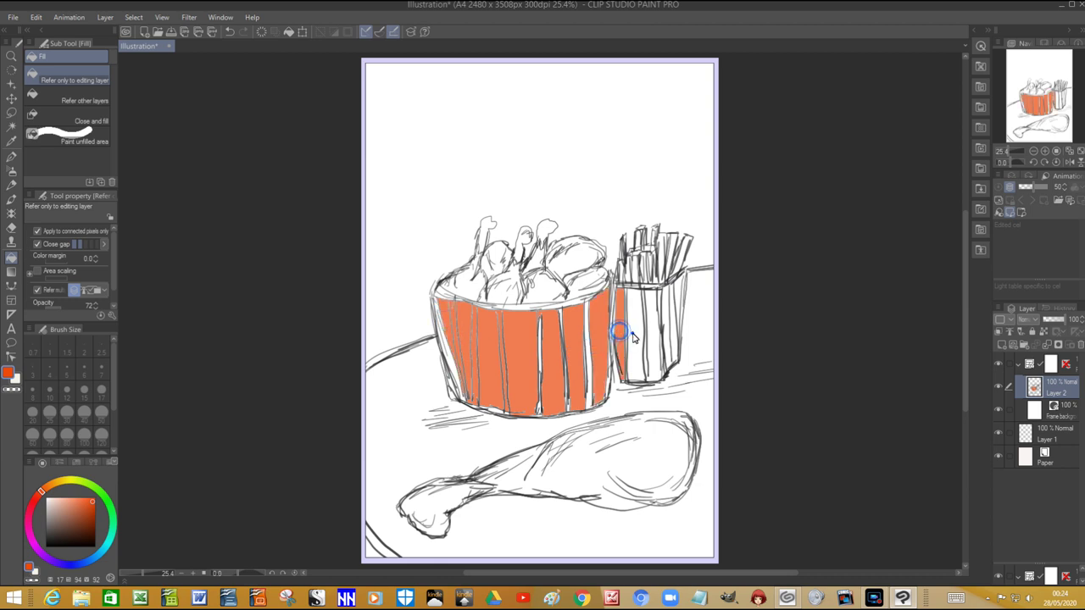
{"action": "left_click", "coordinate": [635, 333]}
{"action": "left_click", "coordinate": [652, 337]}
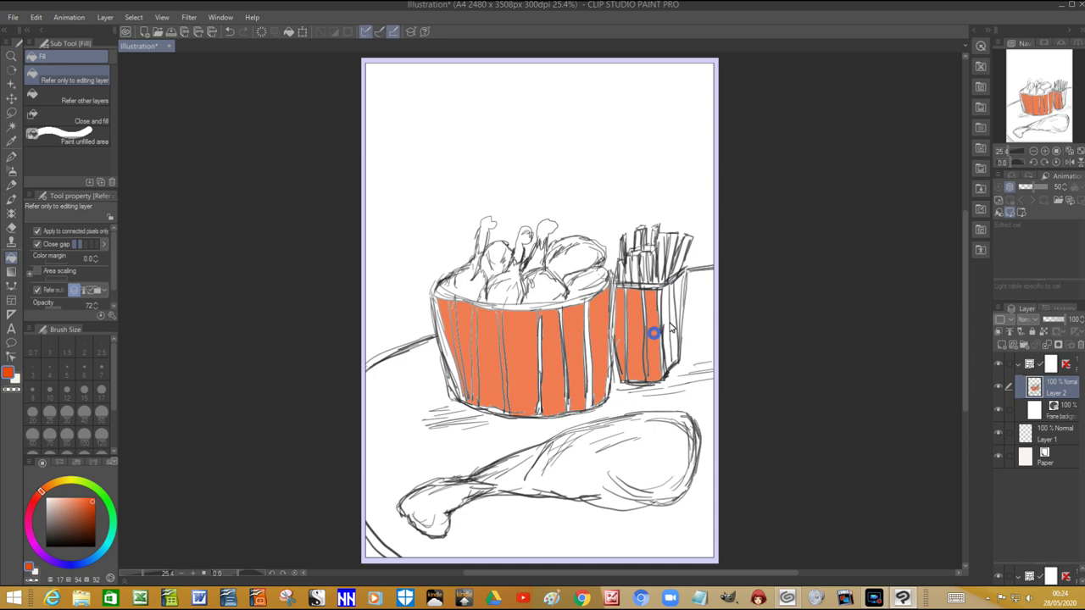
{"action": "left_click", "coordinate": [667, 321]}
{"action": "left_click", "coordinate": [679, 313]}
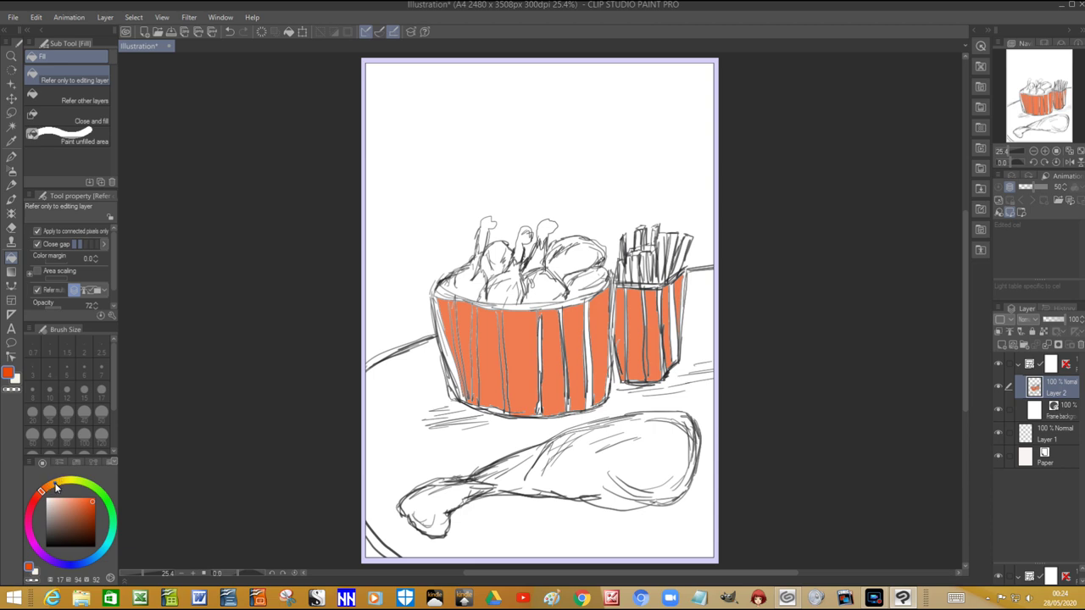
Pick a golden brown (HSV 38, 90, 76) and fill the chicken pieces in the bucket and the whole foreground drumstick with it.
{"action": "left_click", "coordinate": [54, 483]}
{"action": "left_click", "coordinate": [78, 509]}
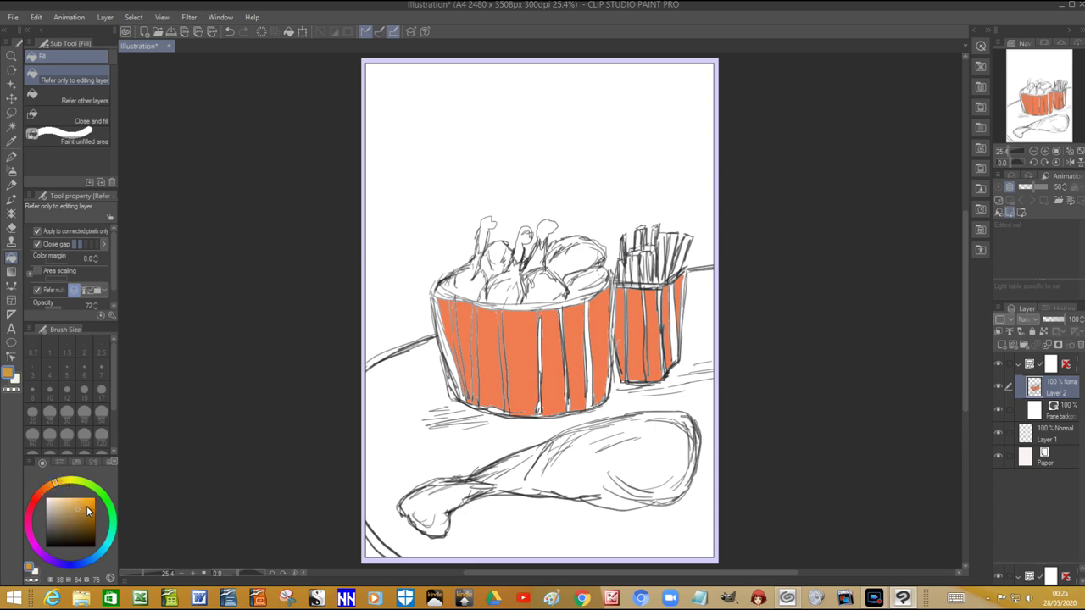
{"action": "left_click", "coordinate": [90, 509]}
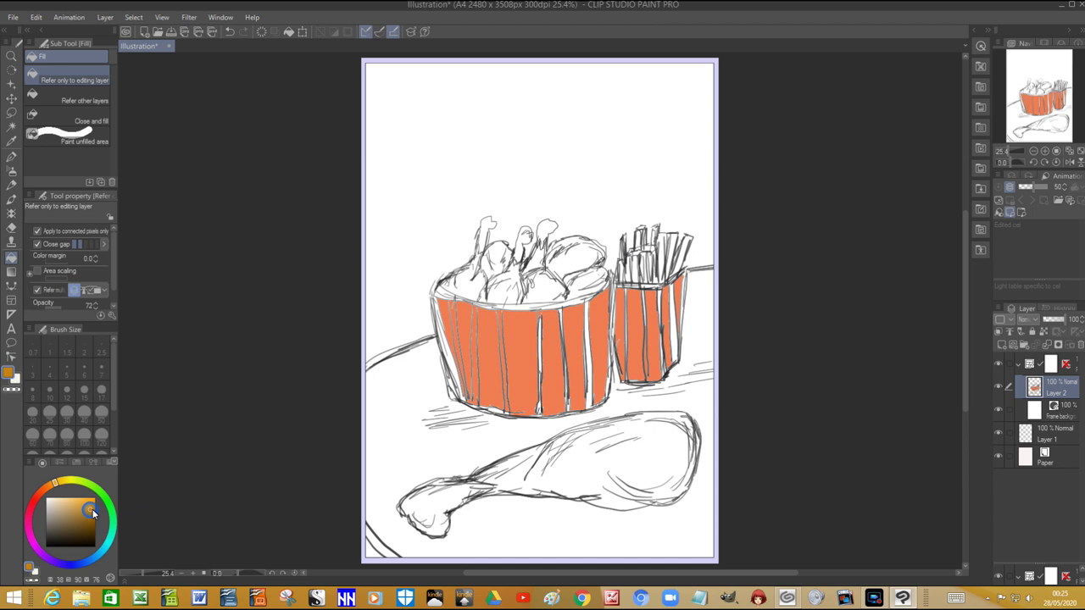
{"action": "left_click", "coordinate": [462, 290]}
{"action": "left_click", "coordinate": [492, 260]}
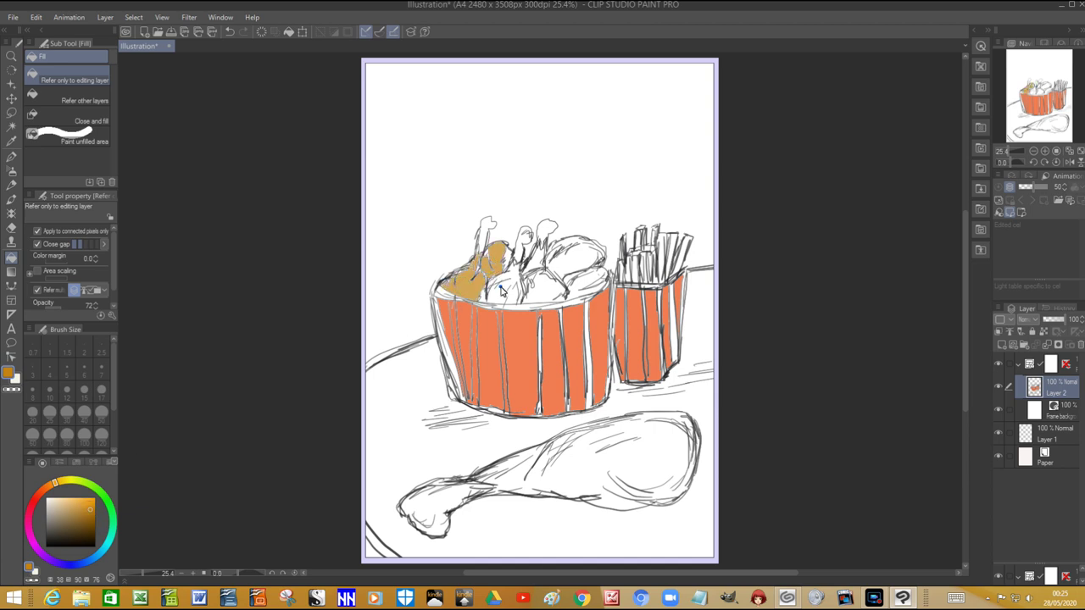
{"action": "left_click", "coordinate": [502, 291]}
{"action": "left_click", "coordinate": [516, 253]}
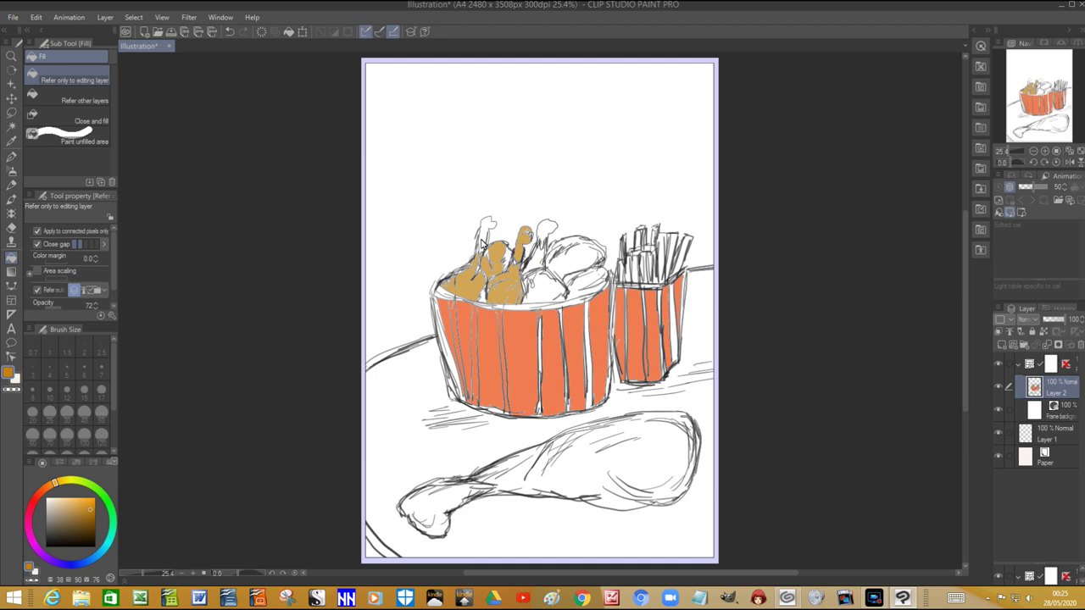
{"action": "left_click", "coordinate": [485, 240]}
{"action": "left_click", "coordinate": [544, 233]}
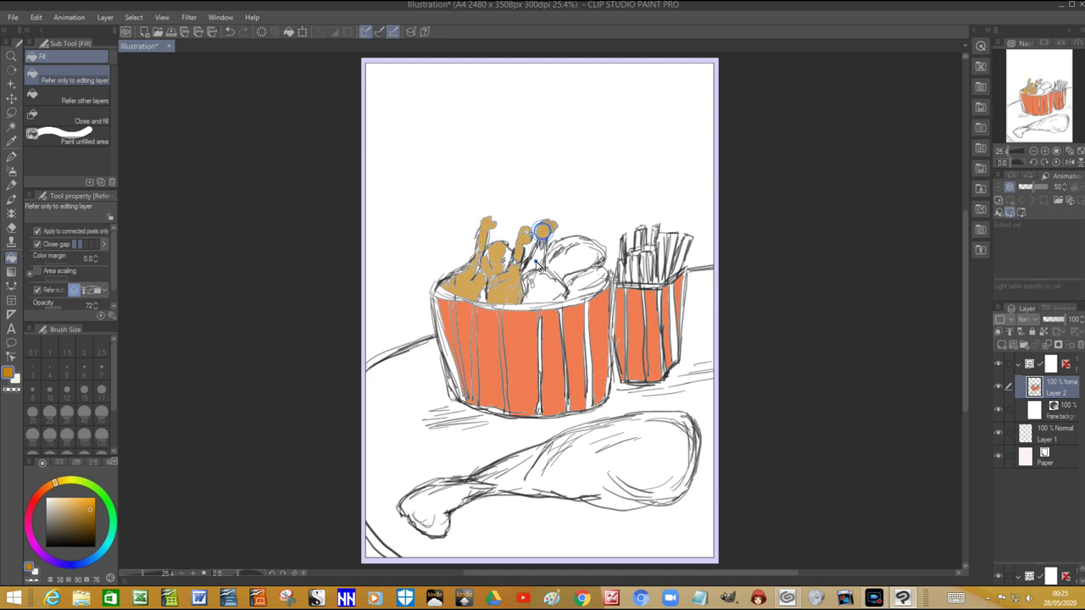
{"action": "left_click", "coordinate": [542, 282]}
{"action": "left_click", "coordinate": [561, 254]}
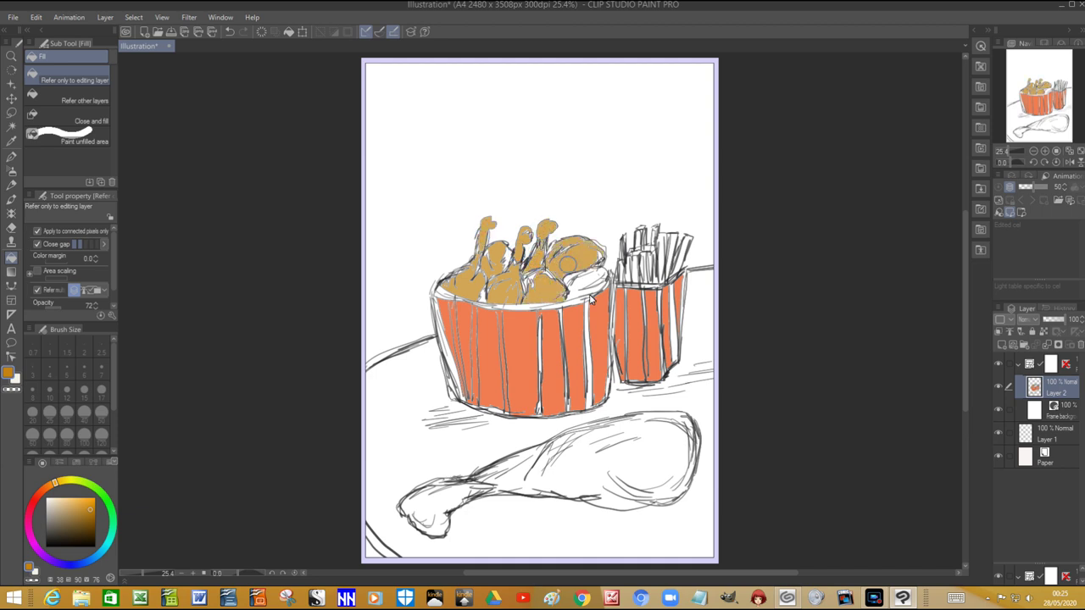
{"action": "left_click", "coordinate": [582, 285]}
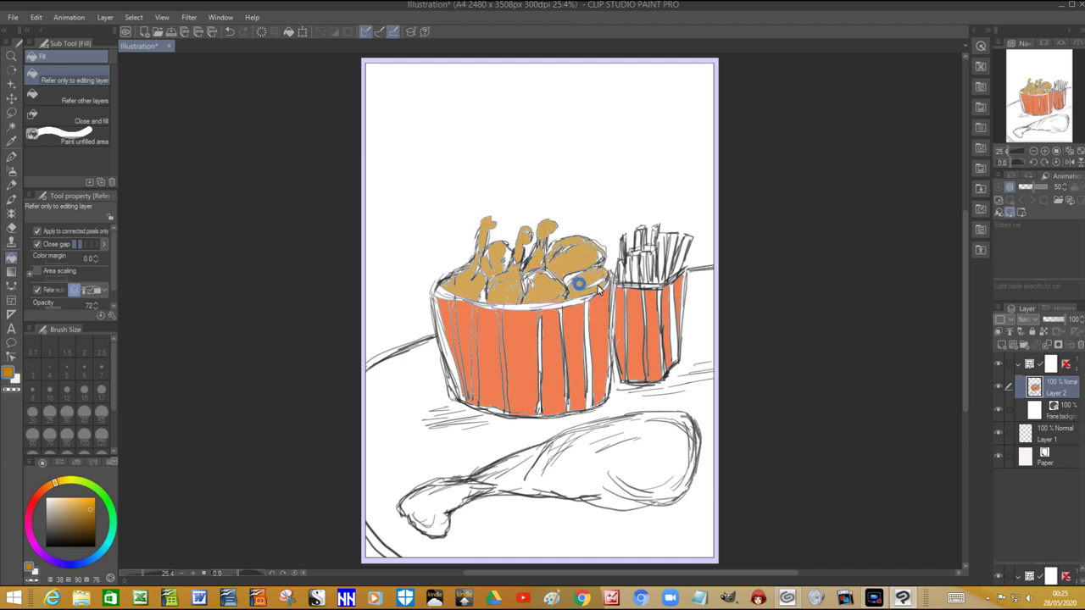
{"action": "left_click", "coordinate": [524, 480]}
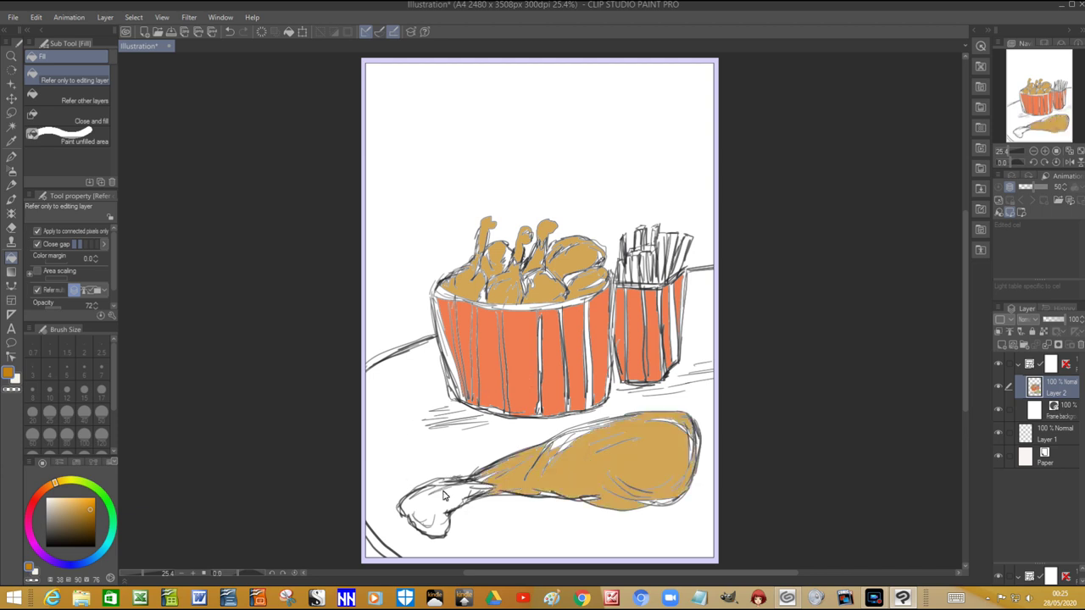
{"action": "left_click", "coordinate": [433, 506]}
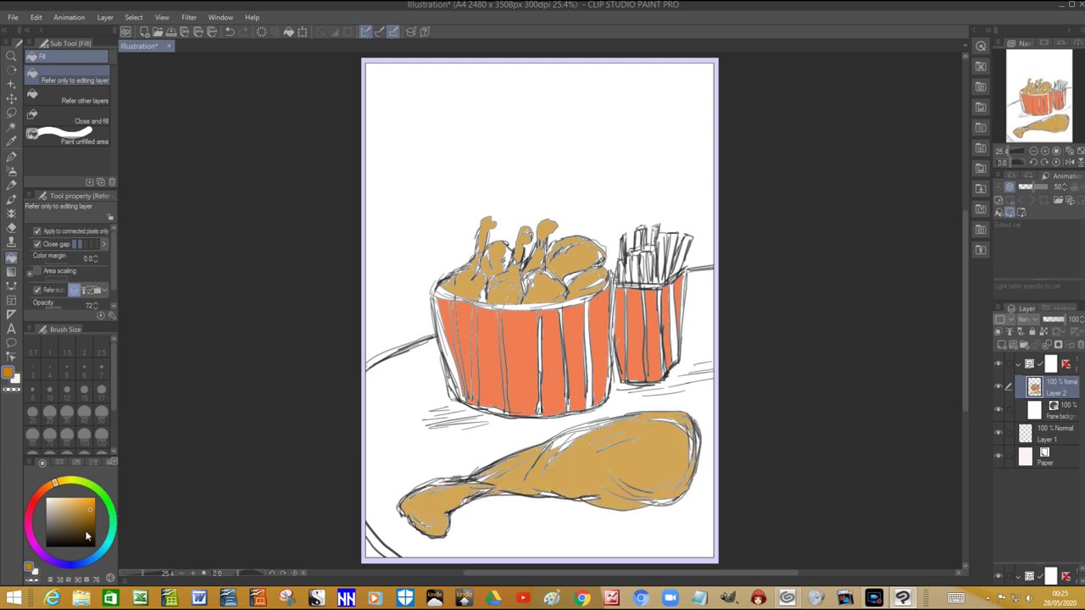
Pick a golden yellow (HSV 46, 94, 88) and fill the individual fries in the box with it.
{"action": "left_click_drag", "start_coordinate": [66, 483], "coordinate": [65, 480]}
{"action": "left_click", "coordinate": [634, 270]}
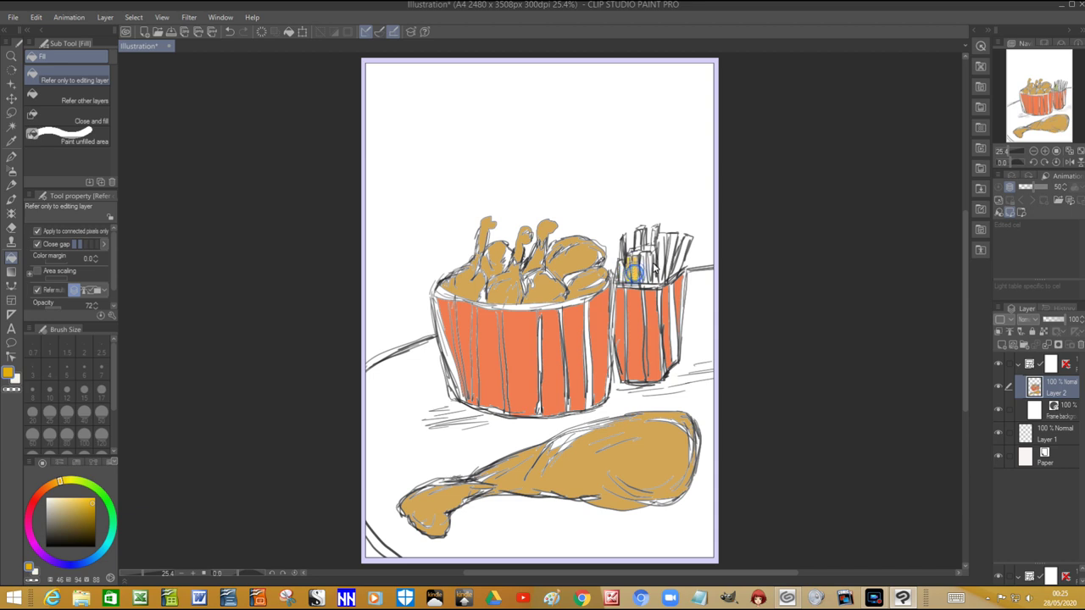
{"action": "left_click", "coordinate": [663, 258]}
{"action": "left_click", "coordinate": [671, 256]}
{"action": "left_click", "coordinate": [680, 257]}
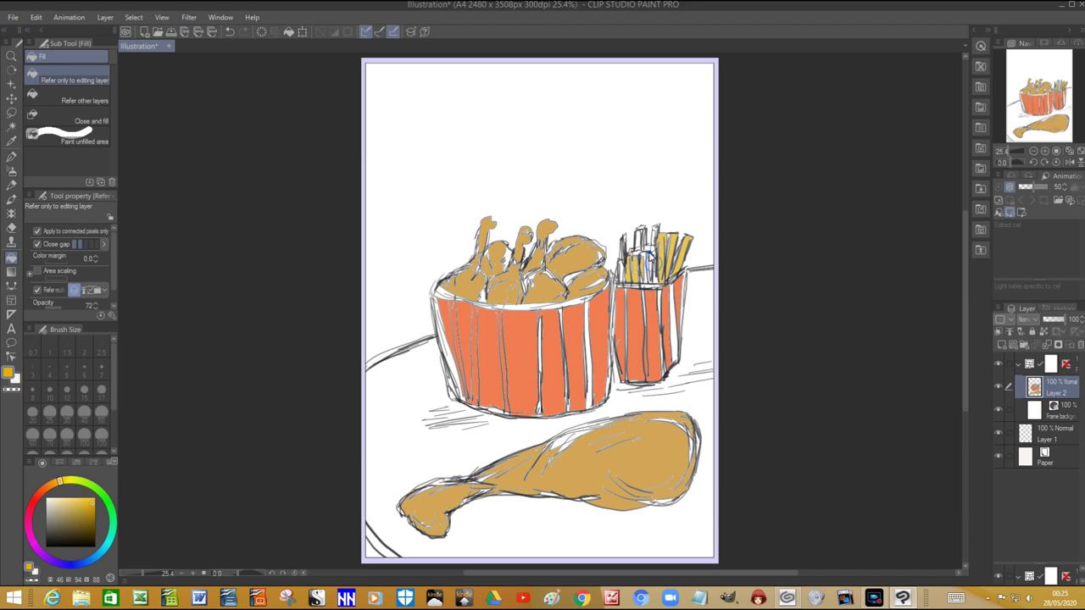
{"action": "left_click", "coordinate": [621, 271]}
Pick a darker brown (HSV 36, 77, 65) and fill the meaty part of the foreground drumstick with it.
{"action": "left_click", "coordinate": [83, 514]}
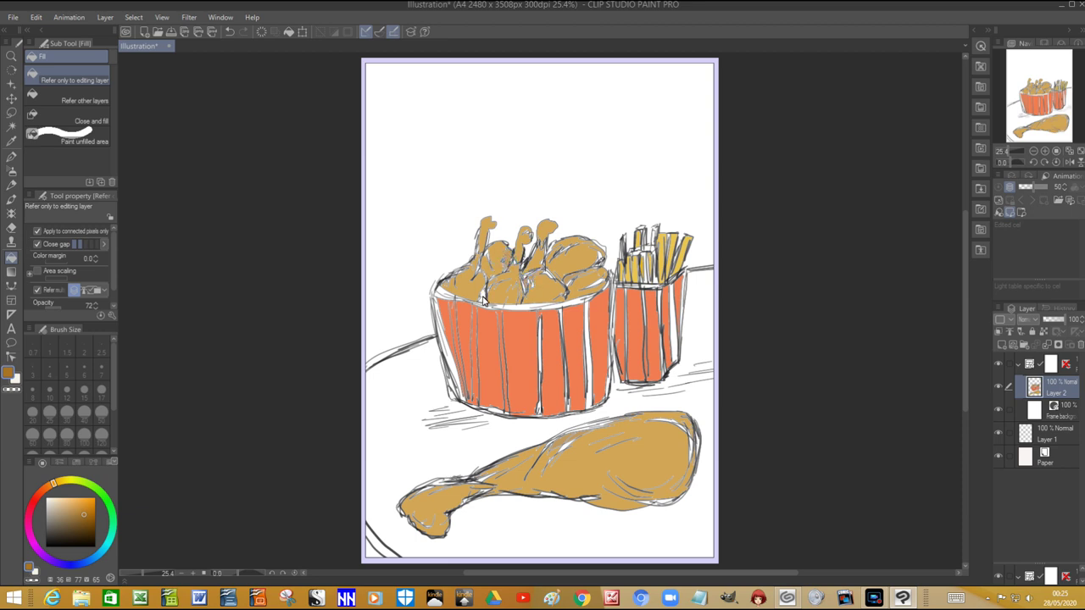
{"action": "left_click", "coordinate": [481, 480]}
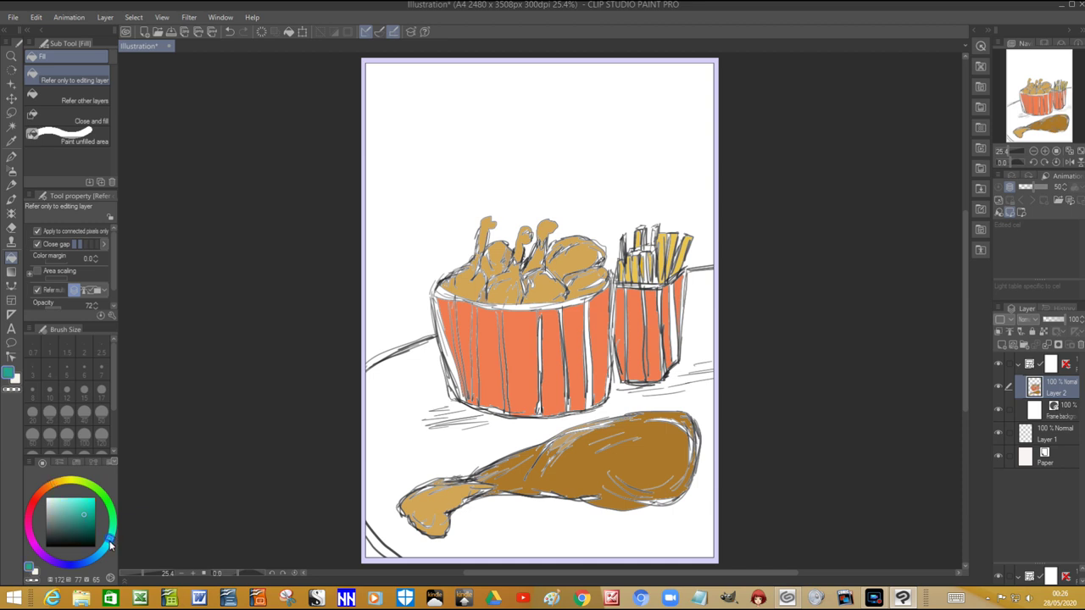
Pick a light blue (HSV 184, 52, 85) and fill the tabletop with it, including the narrow rim areas along the table edge.
{"action": "left_click_drag", "start_coordinate": [107, 546], "coordinate": [106, 550]}
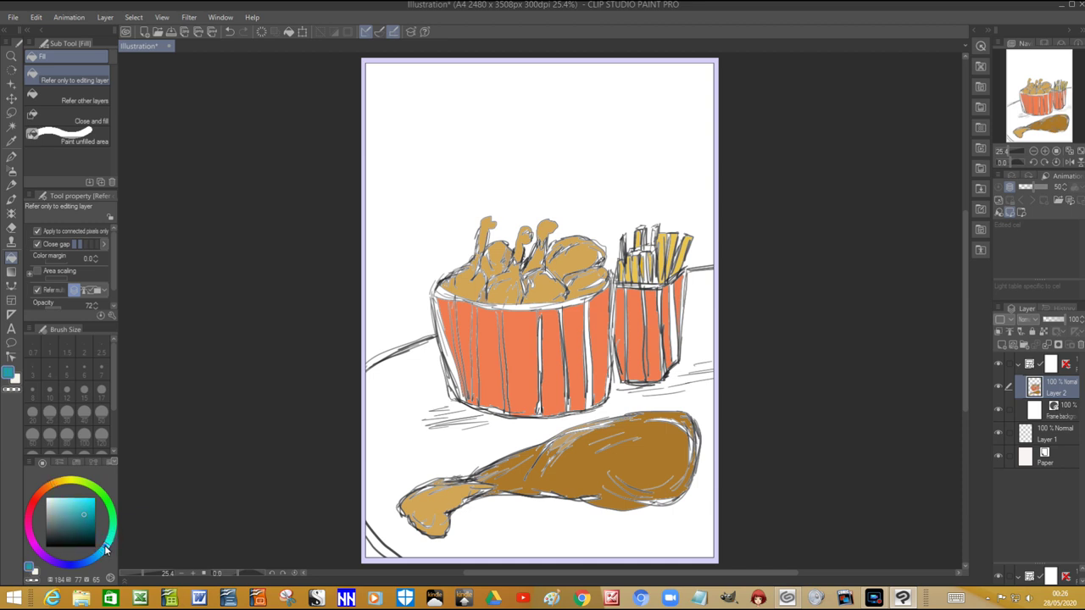
{"action": "left_click", "coordinate": [71, 504]}
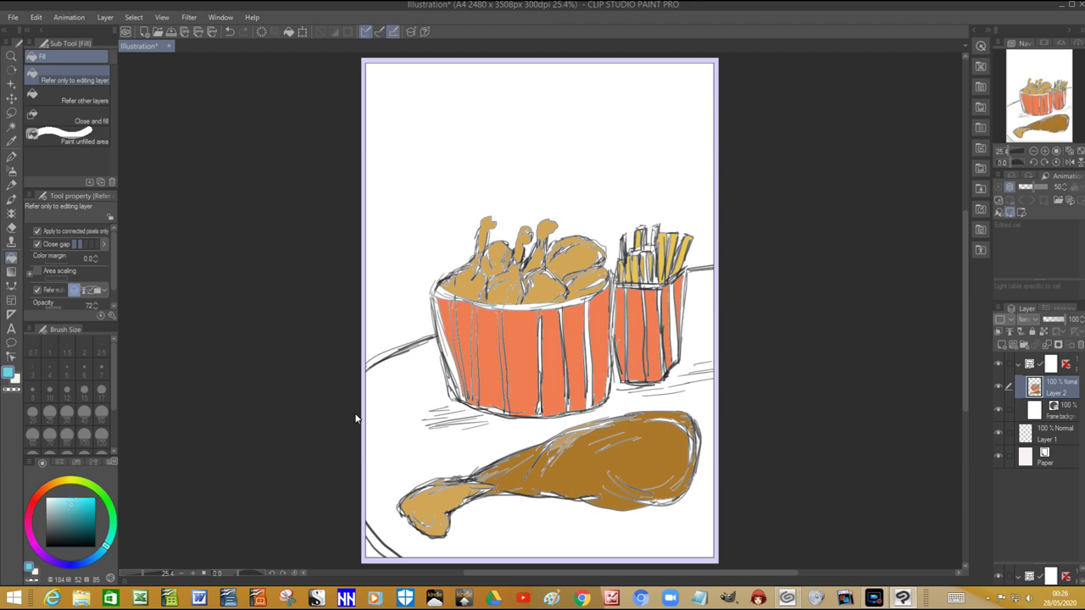
{"action": "left_click", "coordinate": [399, 414]}
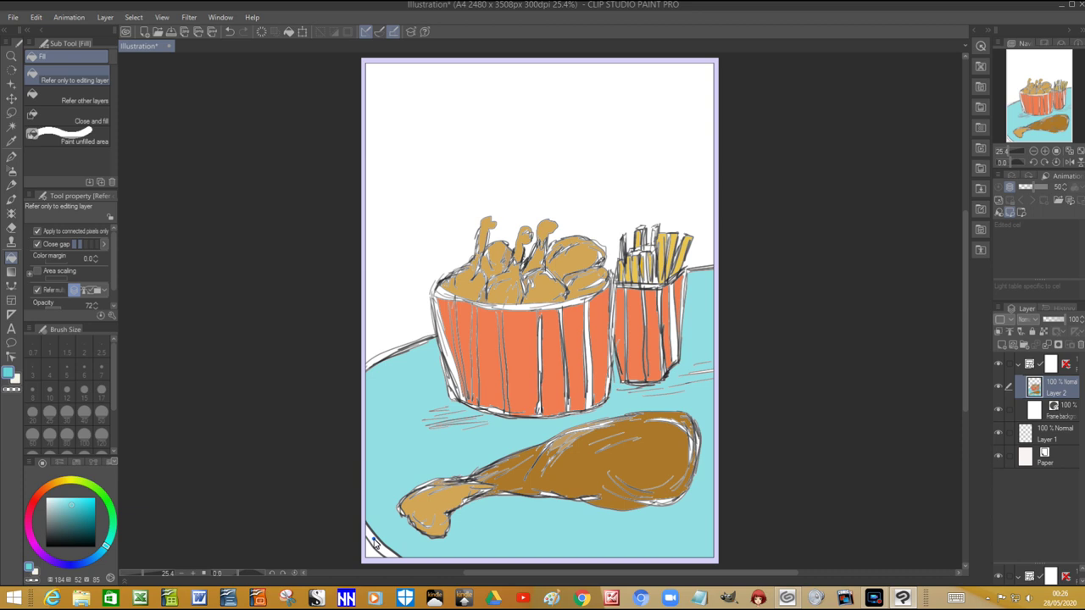
{"action": "left_click_drag", "start_coordinate": [376, 361], "coordinate": [398, 362]}
Pick a light green (HSV 128, 52, 85) and fill the background behind the food and the page's lower-left corner with it.
{"action": "left_click", "coordinate": [38, 495]}
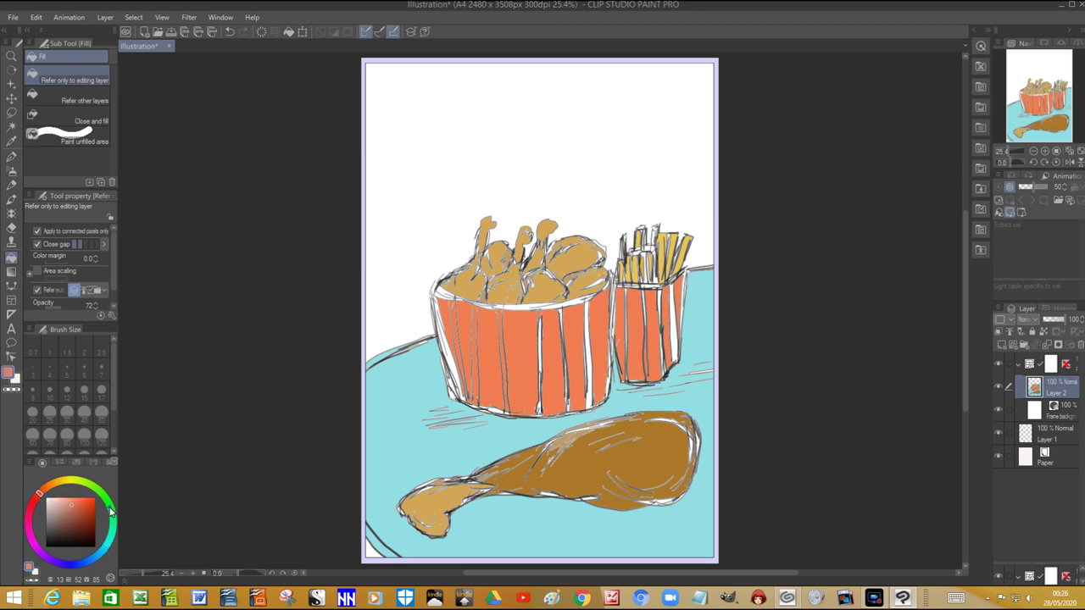
{"action": "left_click", "coordinate": [110, 507]}
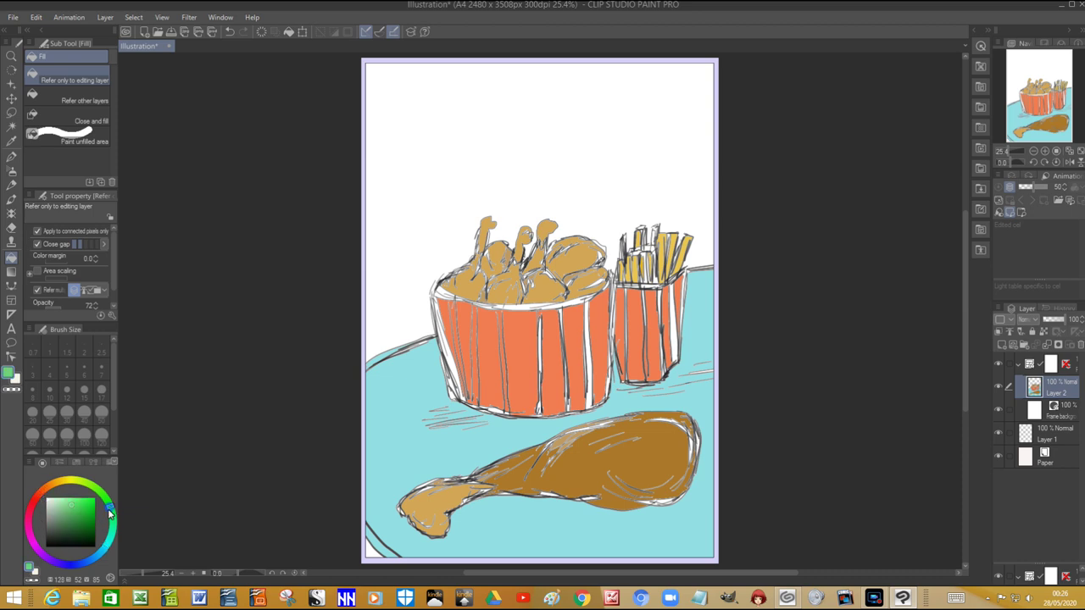
{"action": "left_click", "coordinate": [429, 163]}
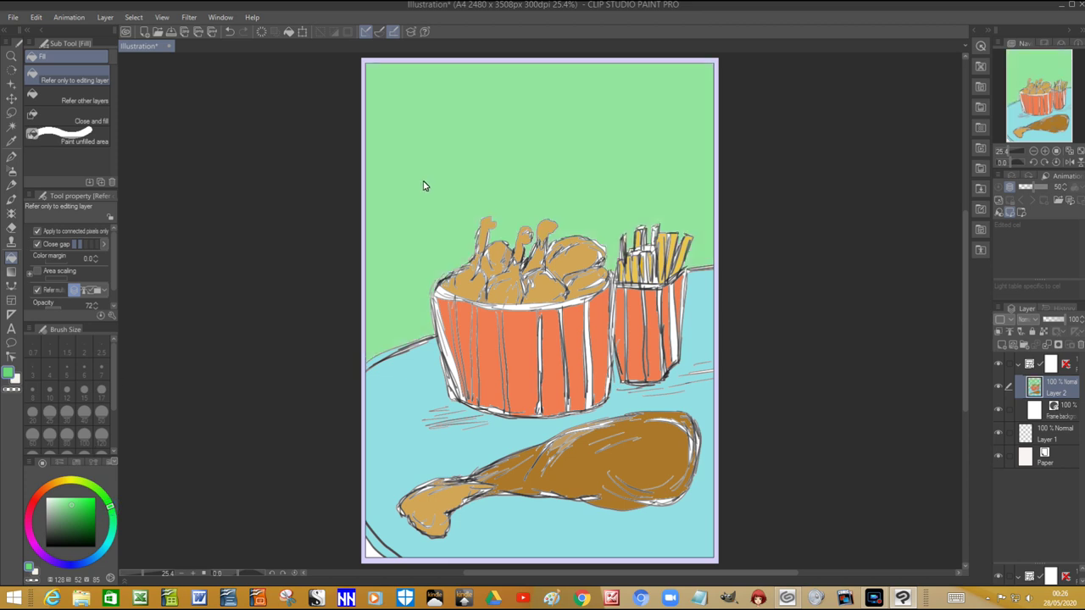
{"action": "left_click", "coordinate": [370, 552]}
Pick an ochre (HSV 43, 76, 78) and refill the foreground drumstick and the chicken pieces in the bucket with it.
{"action": "left_click", "coordinate": [57, 482]}
{"action": "left_click", "coordinate": [84, 509]}
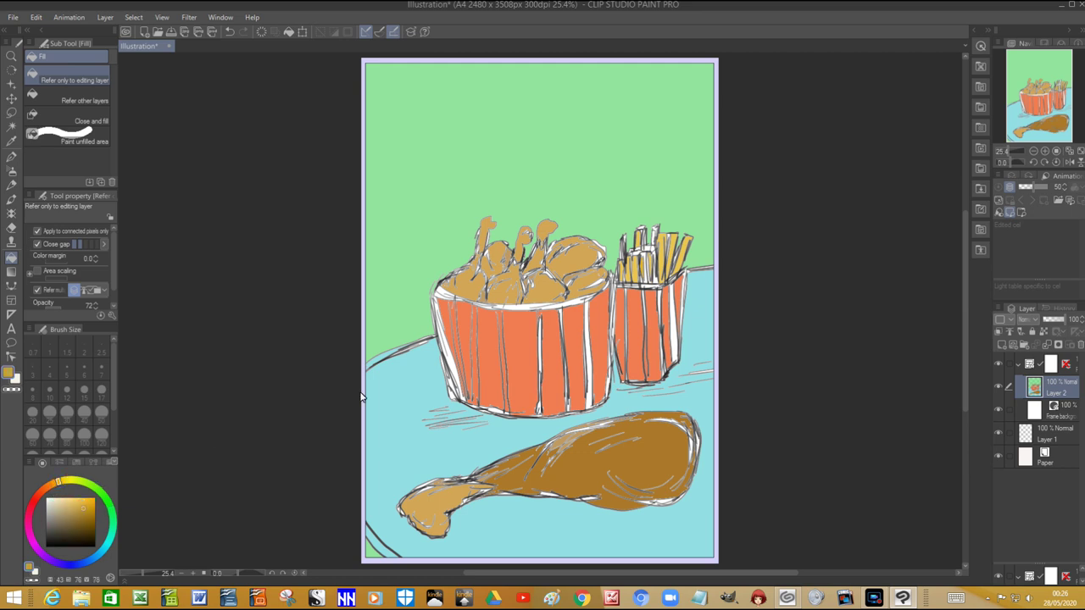
{"action": "left_click", "coordinate": [585, 475]}
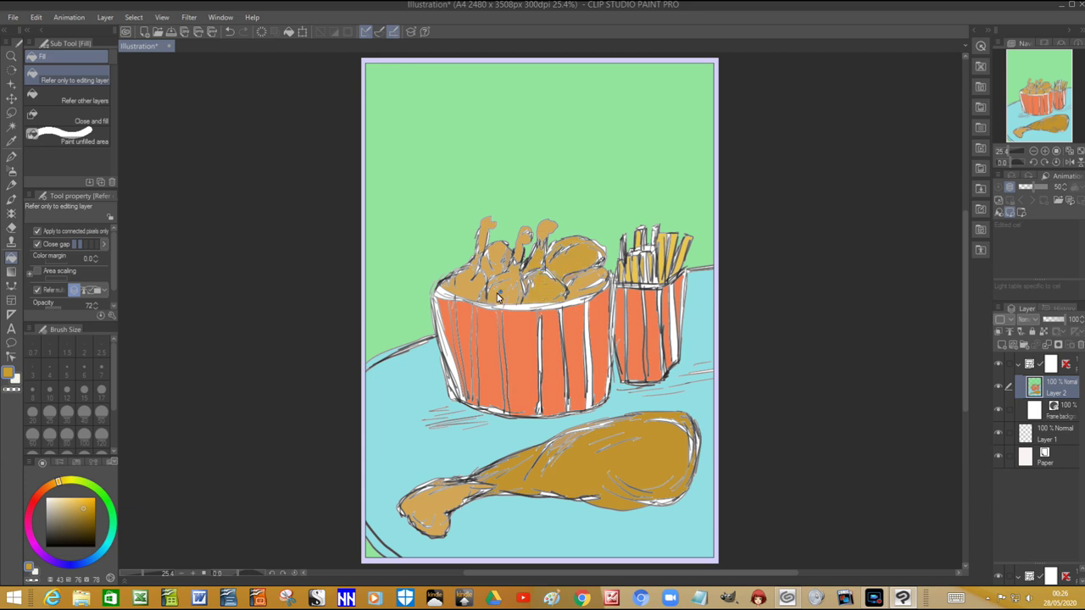
{"action": "left_click", "coordinate": [466, 288]}
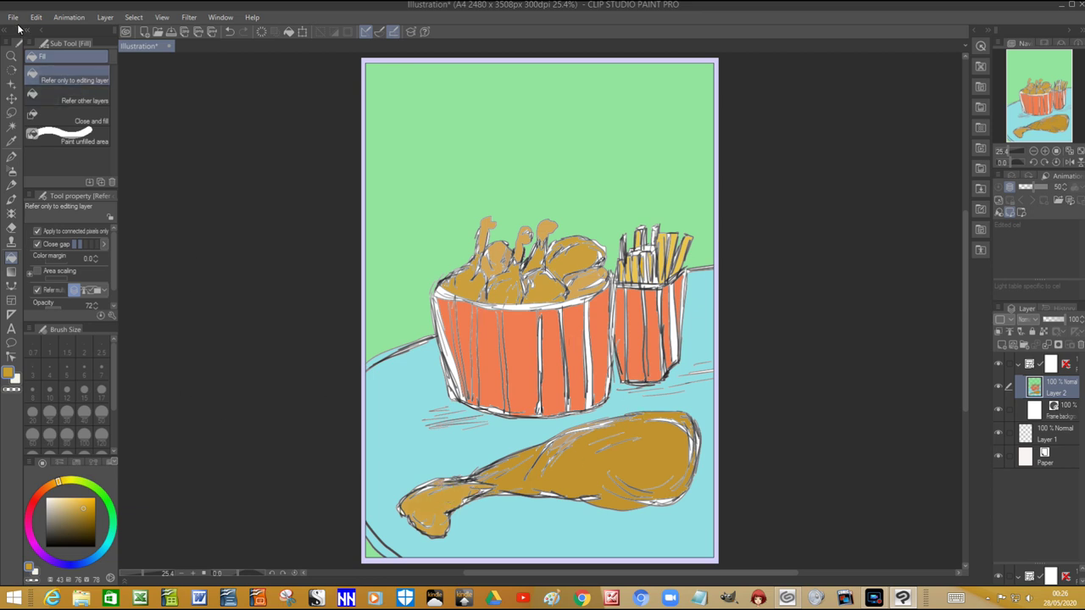
{"action": "left_click", "coordinate": [874, 598]}
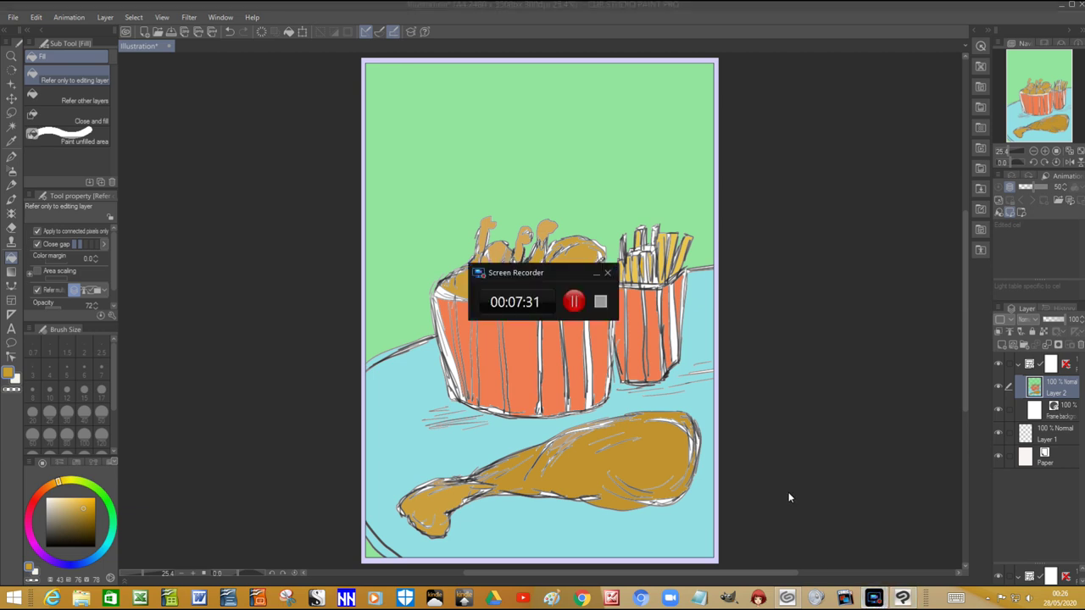